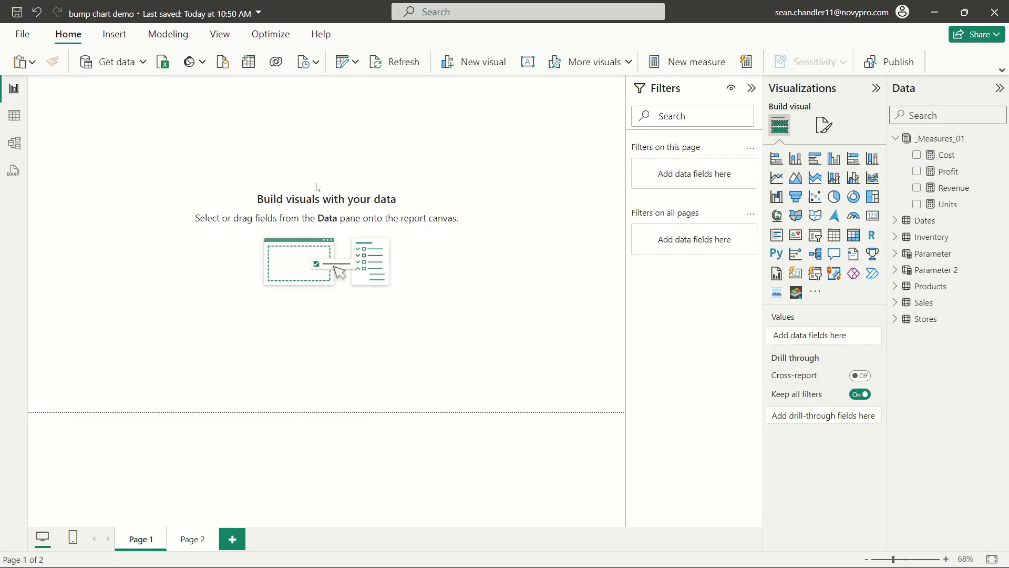
Rename the first report page to 'pre-work'.
left_click(293, 246)
double_click(153, 546)
type("pre-work")
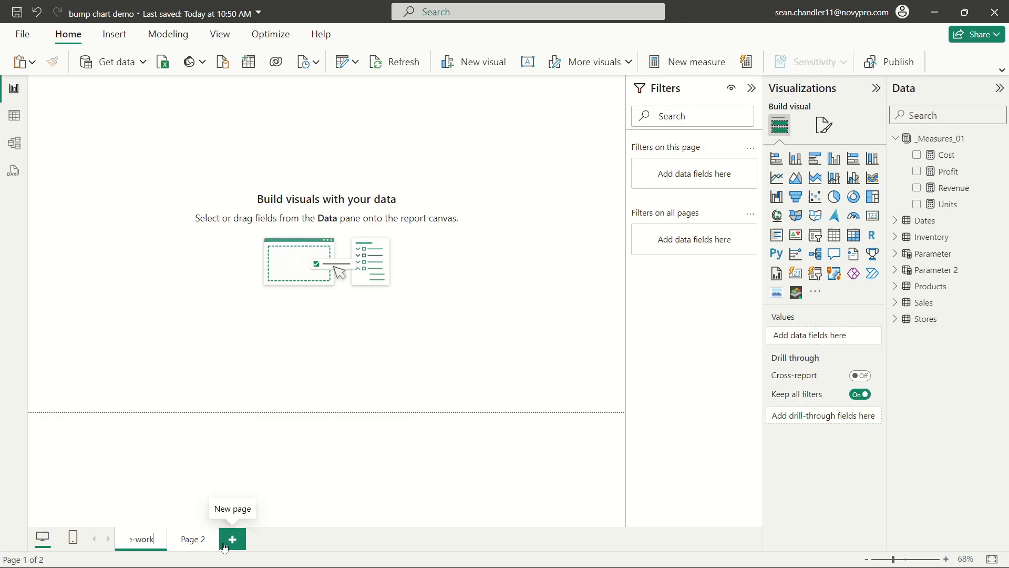
key("Return")
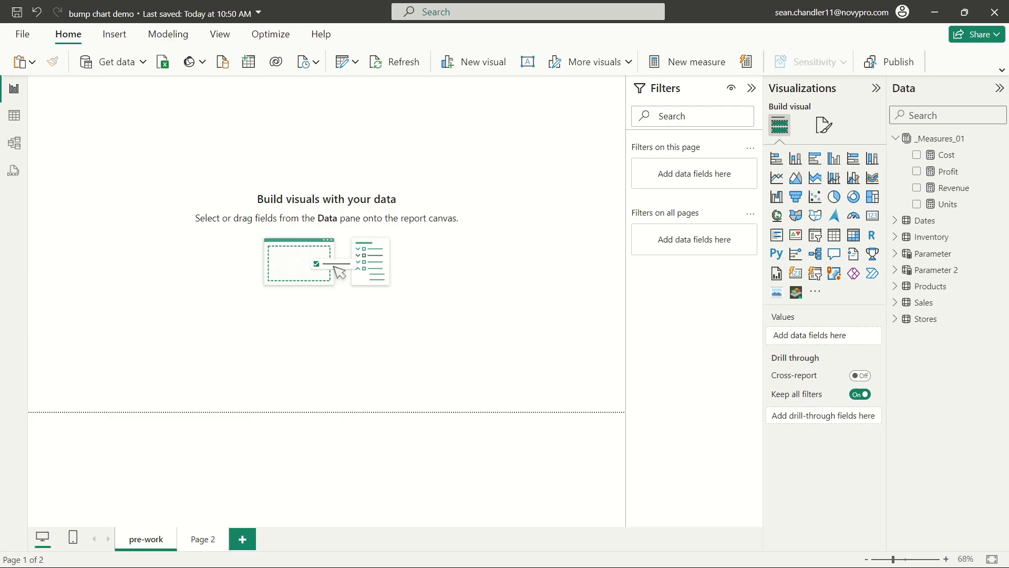
Insert a matrix visual stretched across the full page width.
left_click(854, 235)
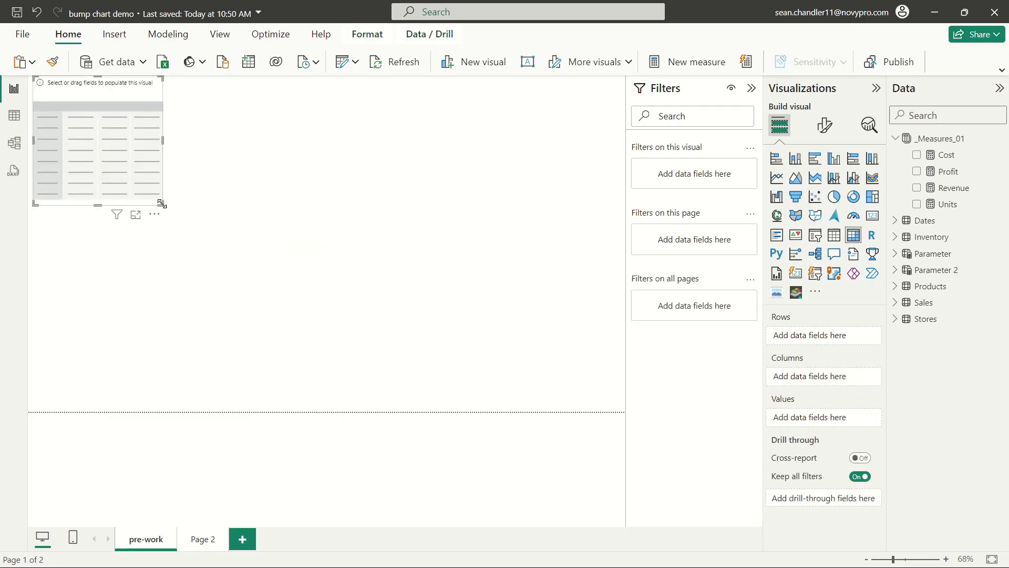
left_click_drag(163, 207, 760, 246)
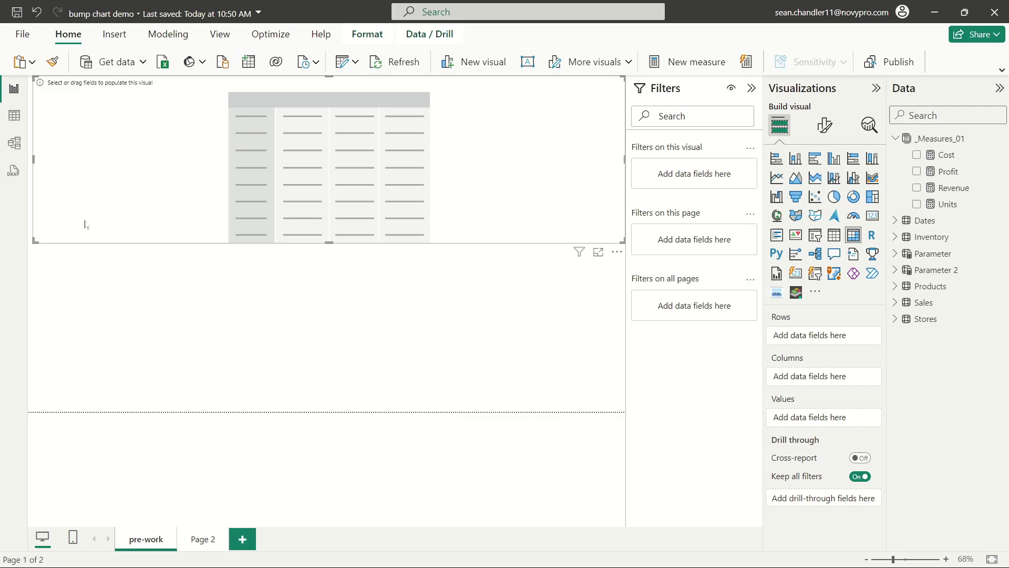
left_click_drag(33, 243, 27, 241)
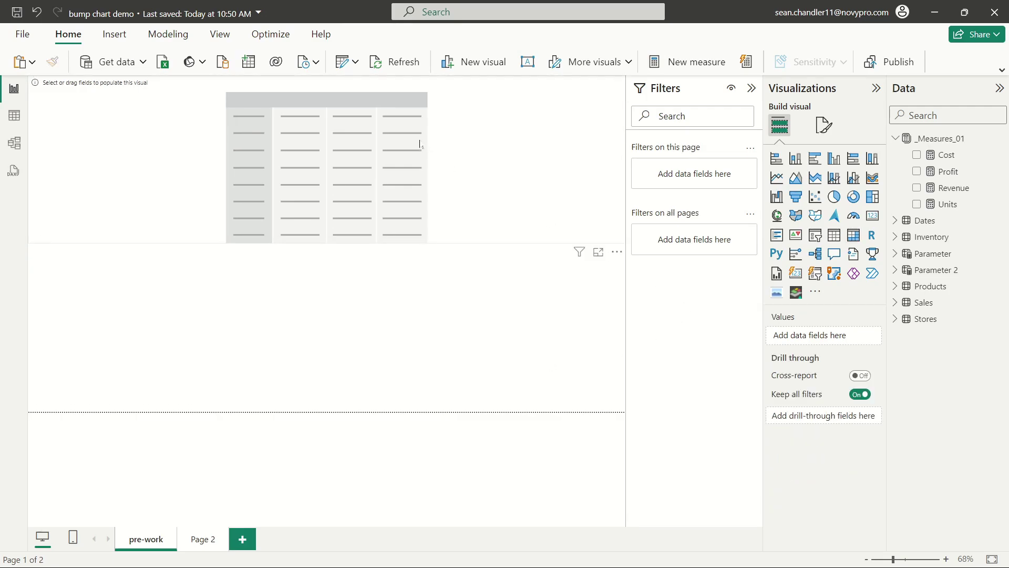
Fill the matrix with Revenue values, Product_Category rows and Year_Month columns.
left_click_drag(953, 187, 405, 213)
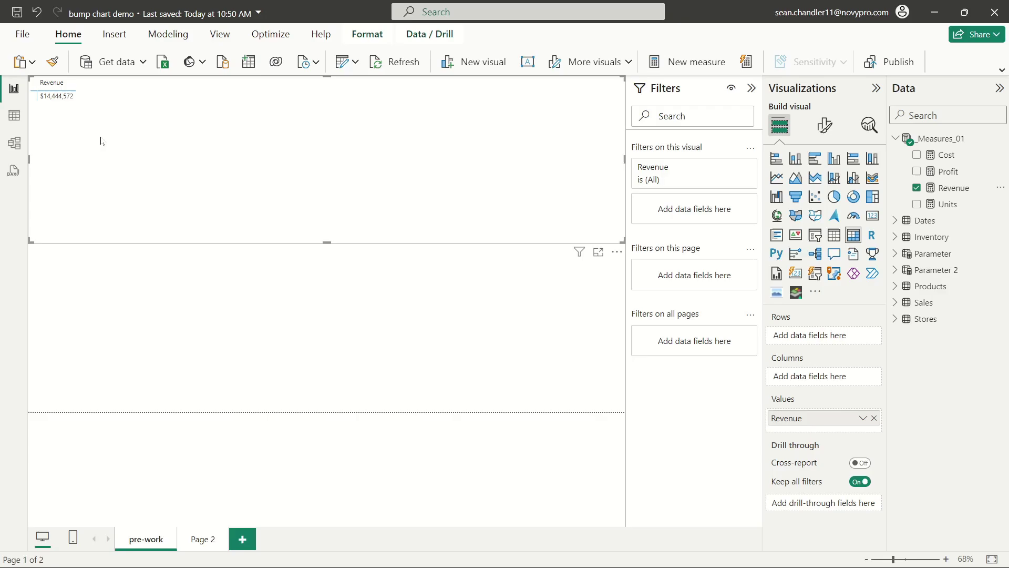
left_click(895, 286)
left_click_drag(957, 302, 813, 336)
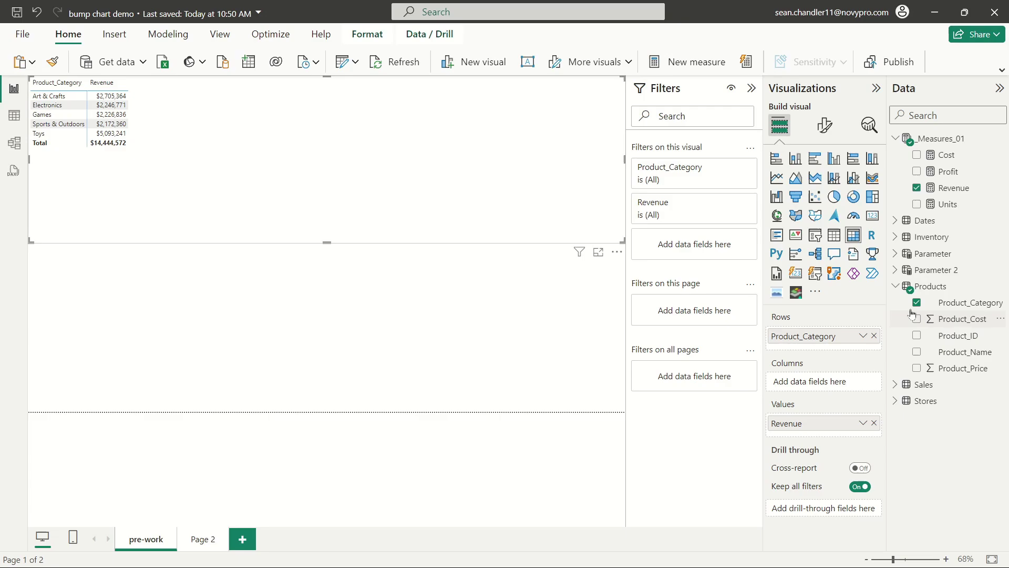
left_click(895, 222)
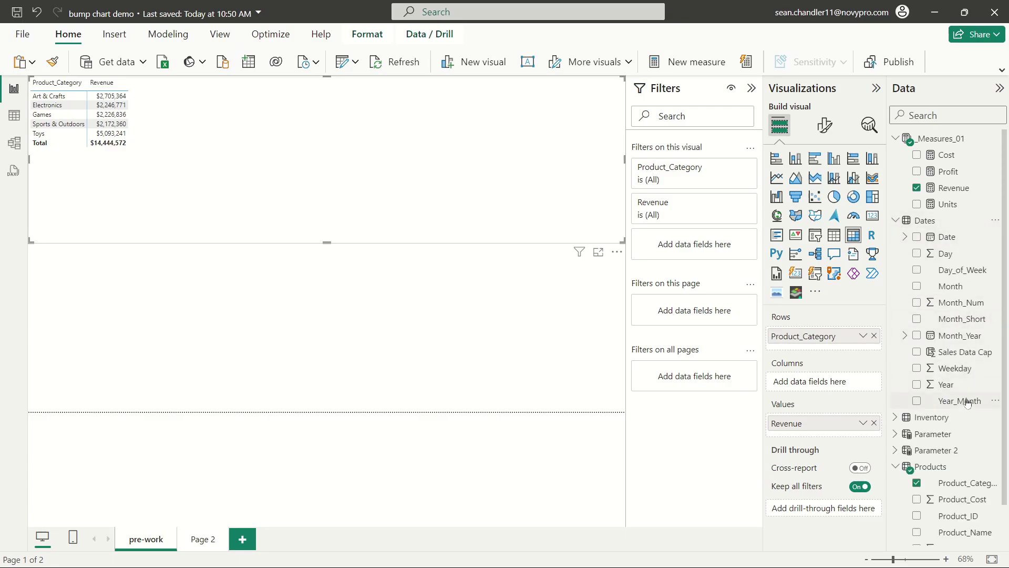
left_click_drag(969, 399, 835, 383)
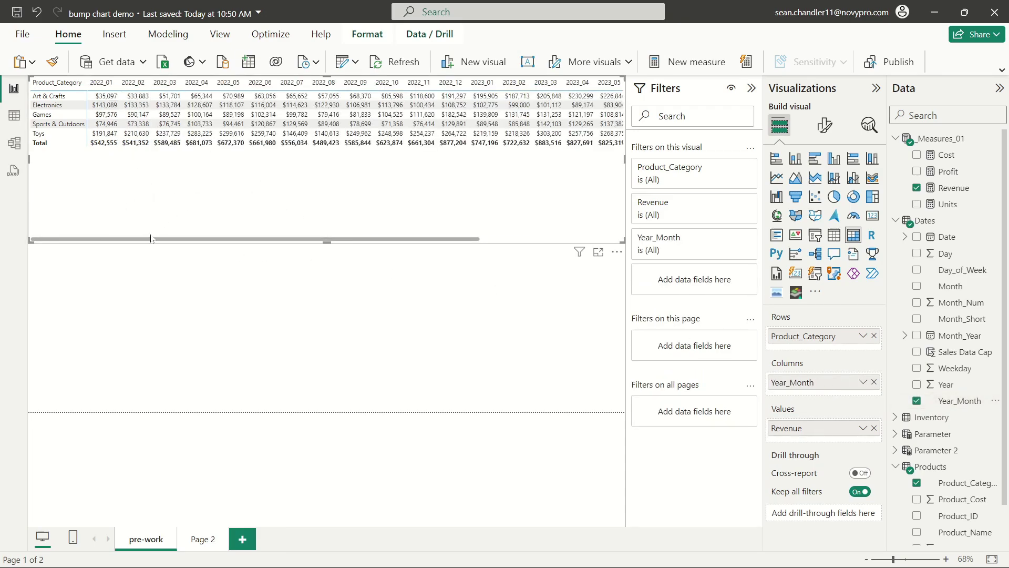
left_click_drag(151, 240, 39, 200)
Set the matrix values font to DIN at size 16.
left_click(824, 125)
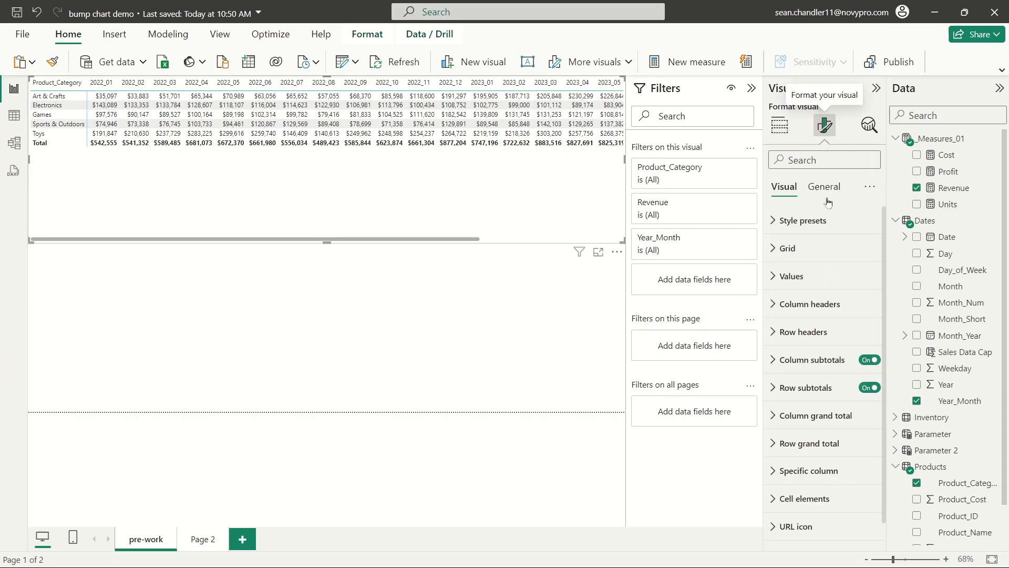
left_click(803, 307)
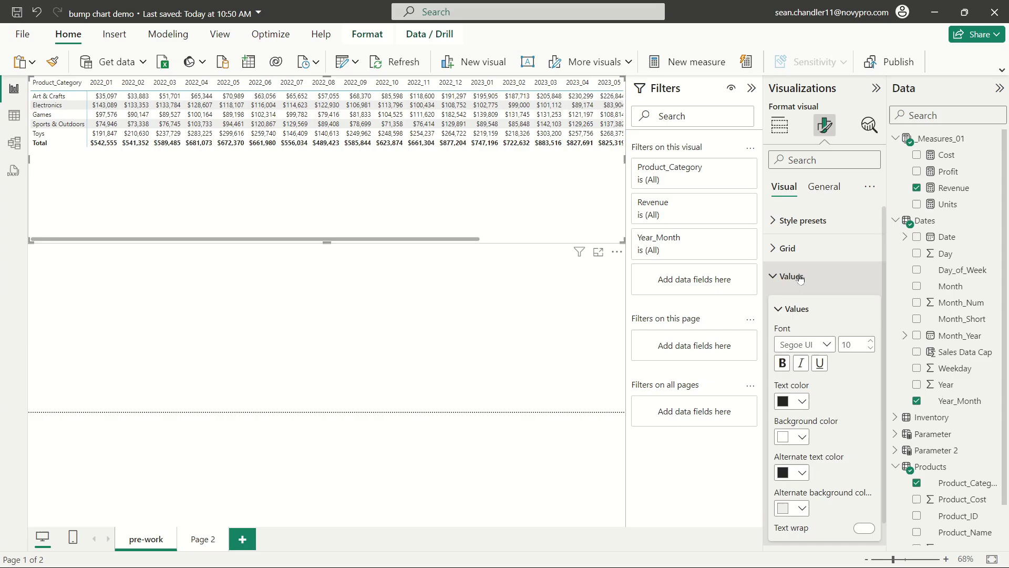
left_click(800, 344)
left_click(816, 164)
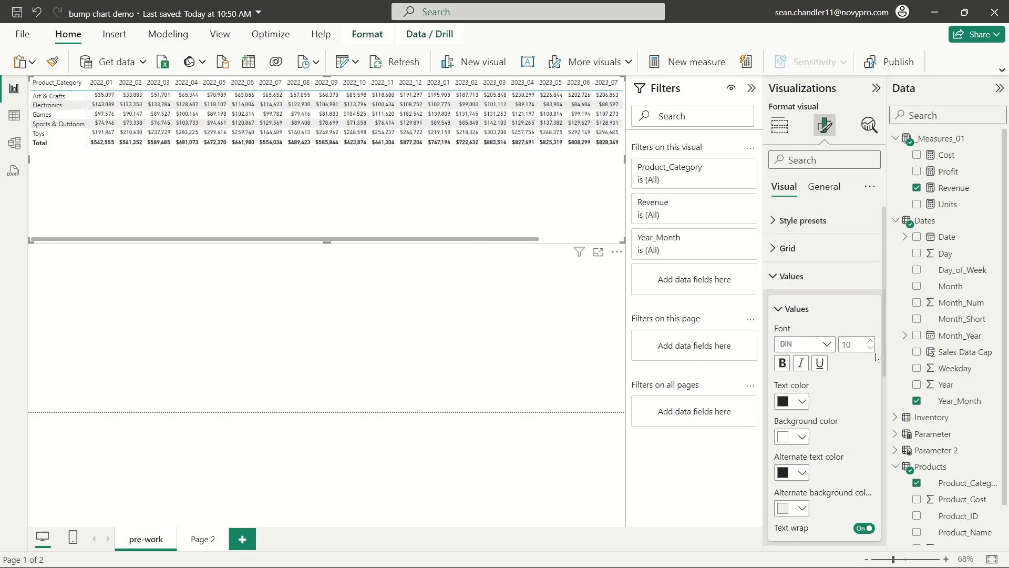
left_click(871, 341)
left_click(870, 341)
left_click(871, 340)
left_click(871, 341)
left_click(871, 341)
left_click(871, 341)
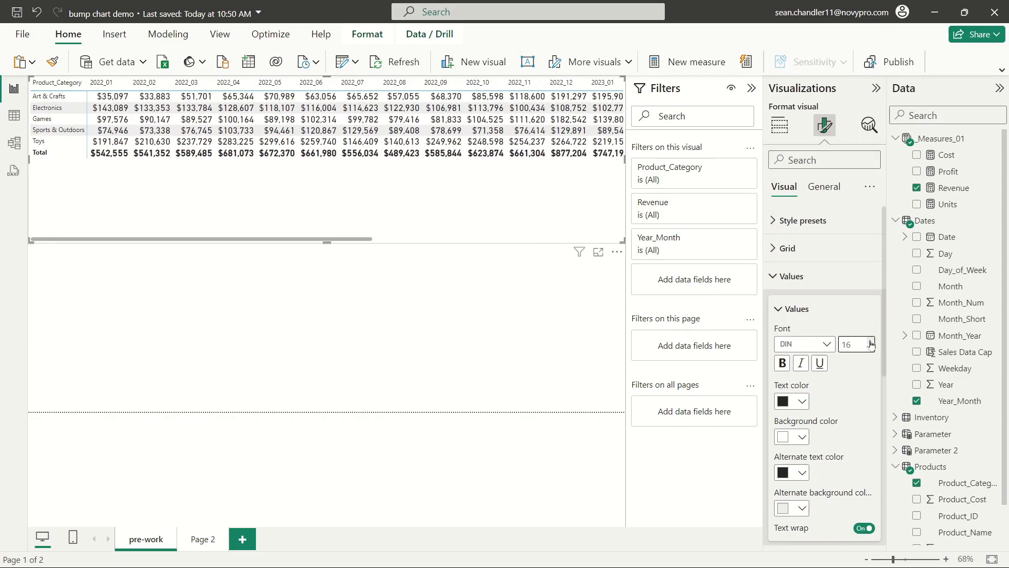
Increase the grid's row padding to 6.
left_click(788, 248)
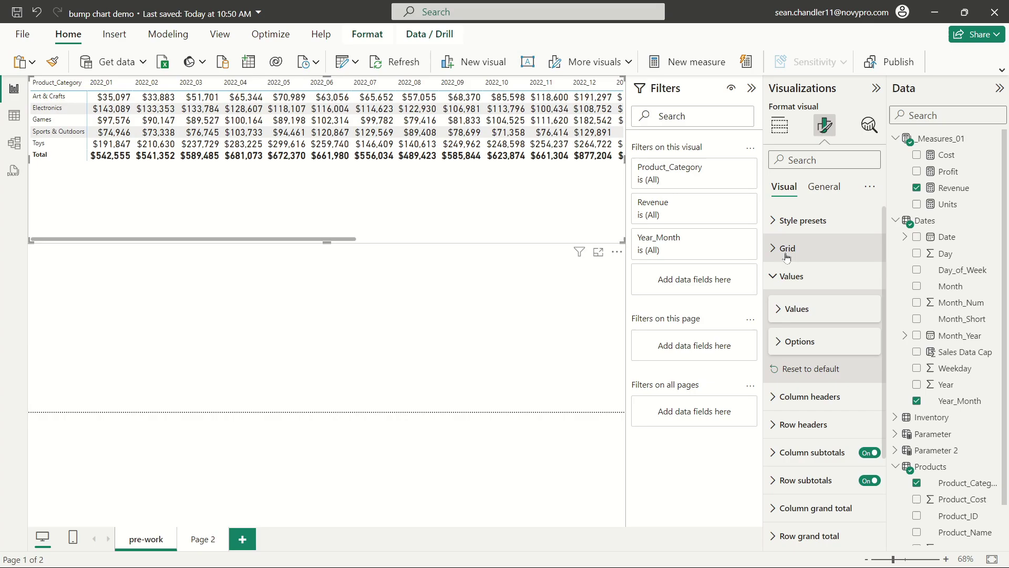
left_click(795, 451)
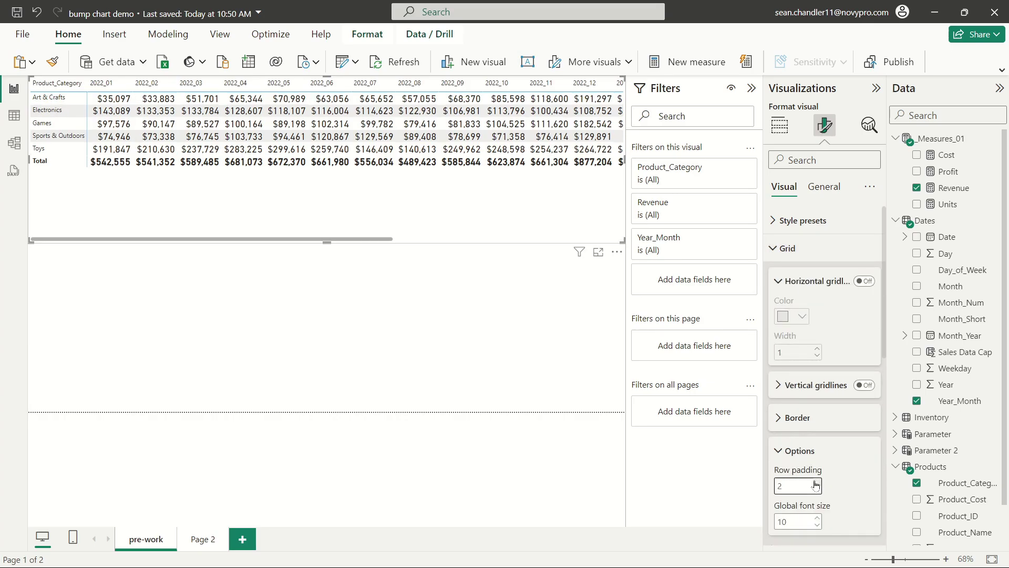
left_click(817, 482)
left_click(817, 482)
left_click(817, 482)
left_click(818, 482)
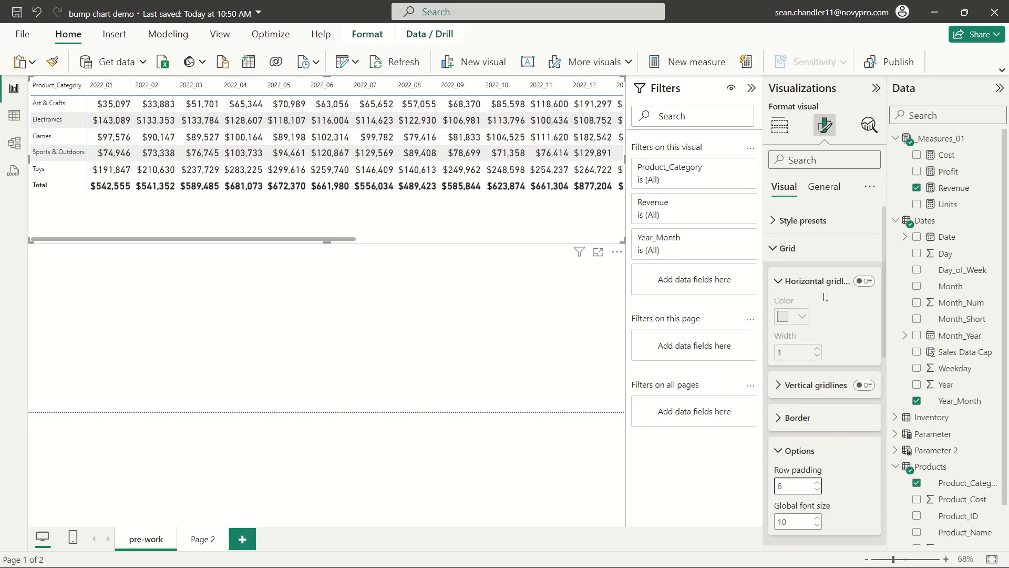
left_click(797, 248)
Set the column headers font to DIN at size 17.
left_click(809, 397)
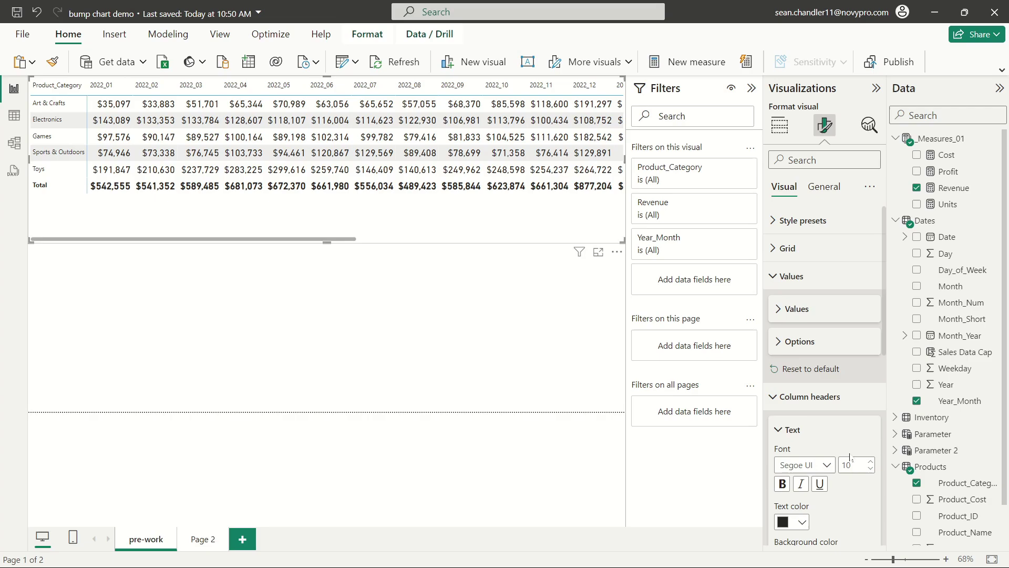
left_click(820, 465)
left_click(809, 281)
left_click(870, 462)
left_click(870, 461)
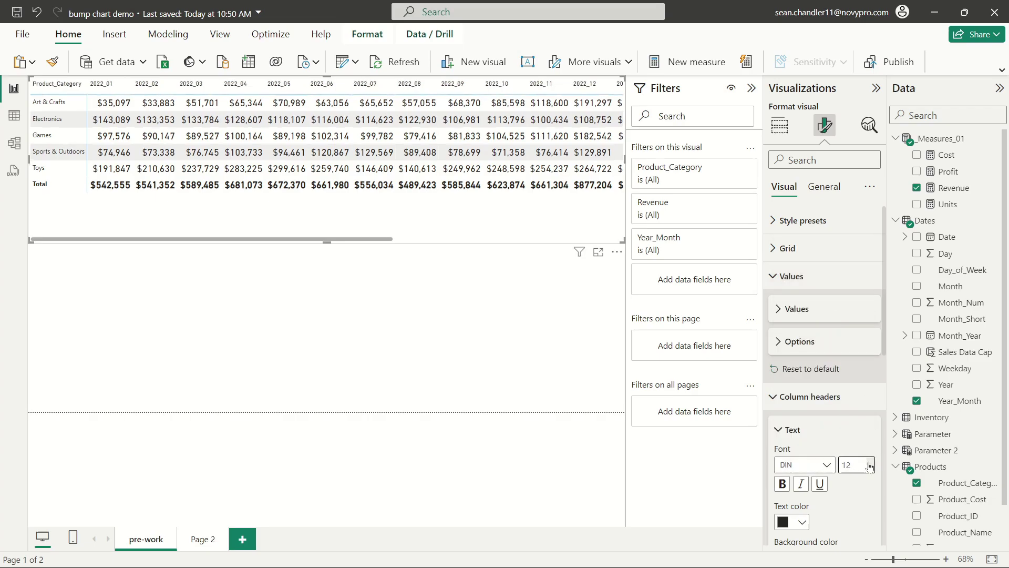
left_click(870, 462)
left_click(870, 462)
left_click(870, 462)
left_click(870, 462)
left_click(870, 462)
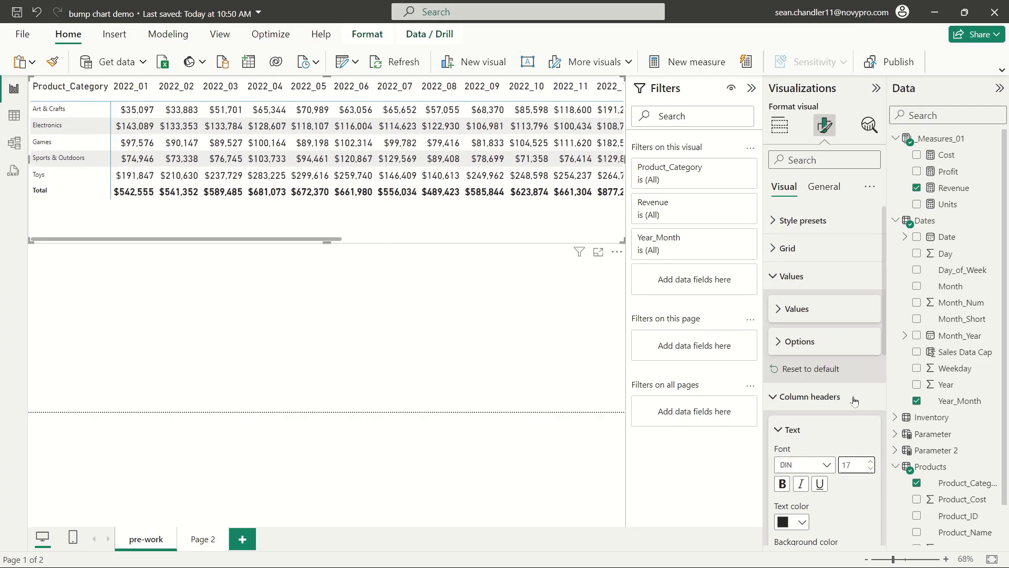
left_click(794, 397)
Set the row headers font to DIN at size 18.
left_click(798, 424)
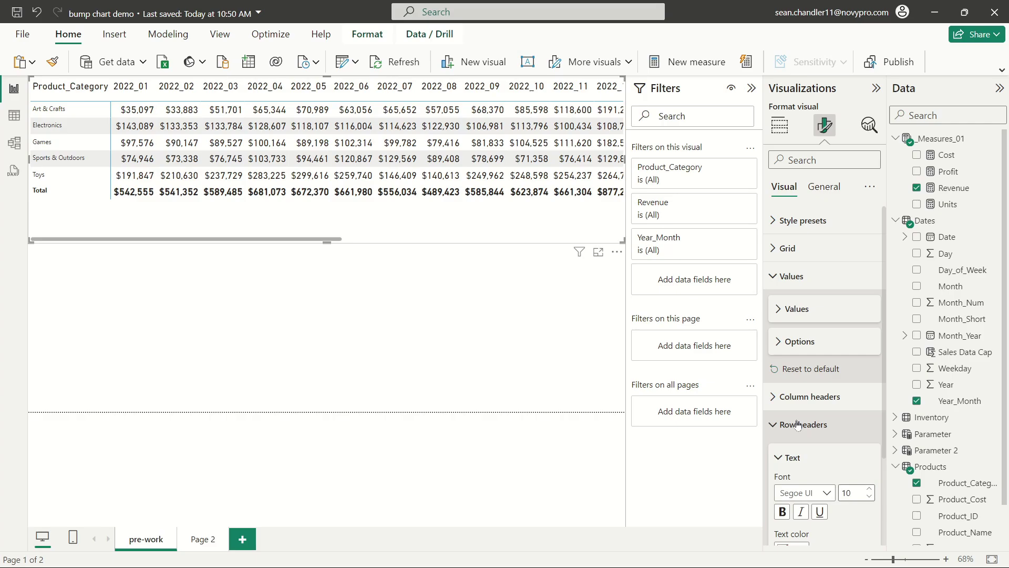
left_click(804, 492)
left_click(799, 304)
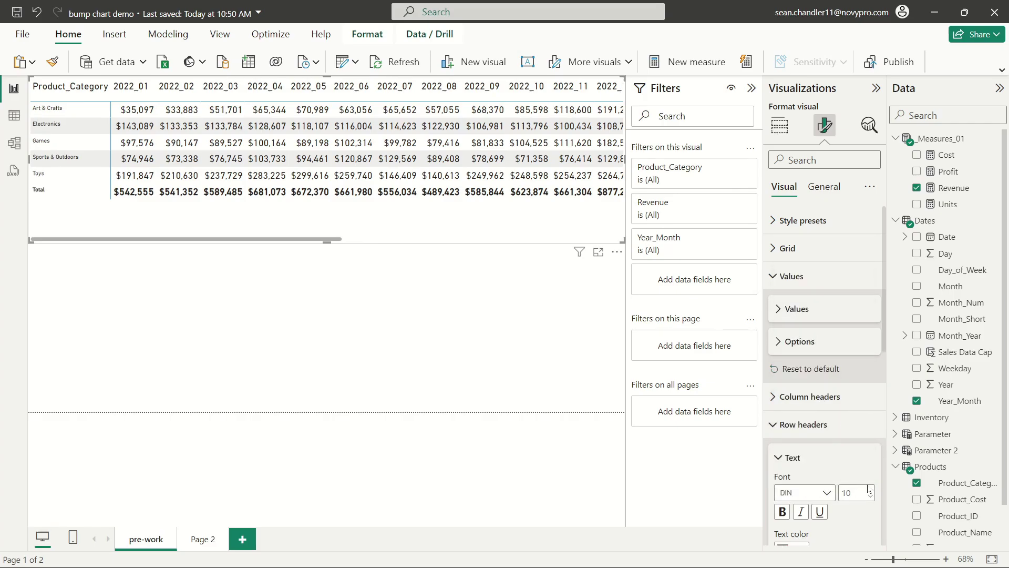
left_click(870, 489)
left_click(870, 488)
left_click(870, 489)
left_click(869, 489)
left_click(870, 489)
left_click(870, 489)
left_click(870, 489)
left_click(870, 489)
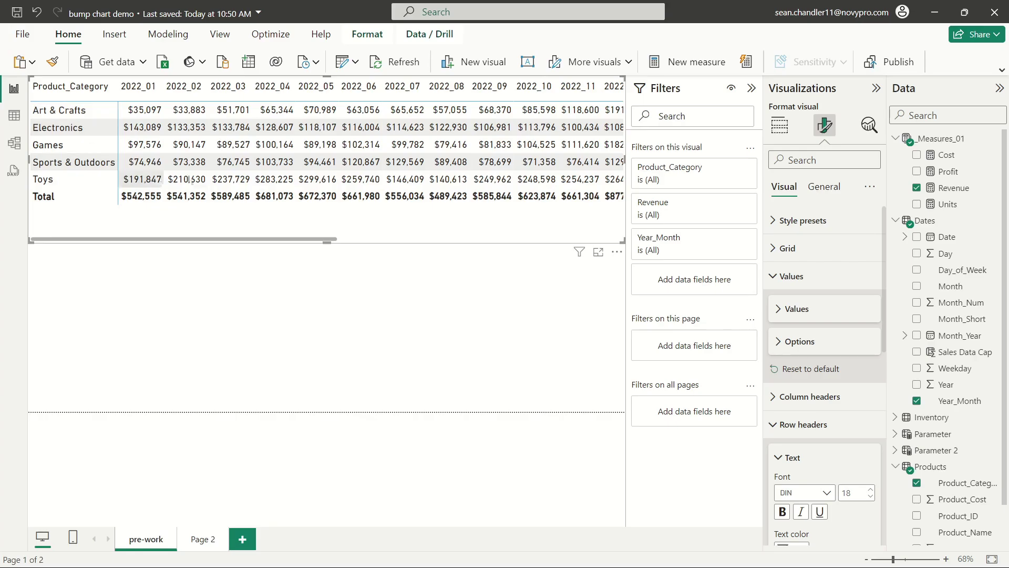
Paste a copy of the matrix below the original and slightly shorten the top matrix.
left_click(402, 240)
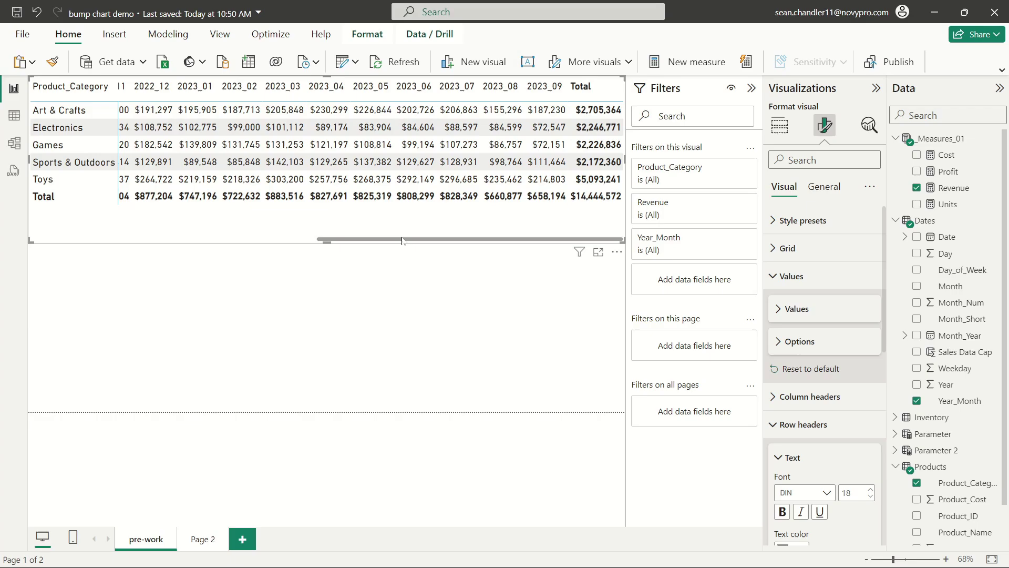
key("ctrl+v")
left_click_drag(402, 240, 368, 413)
left_click(291, 238)
left_click_drag(327, 241, 327, 226)
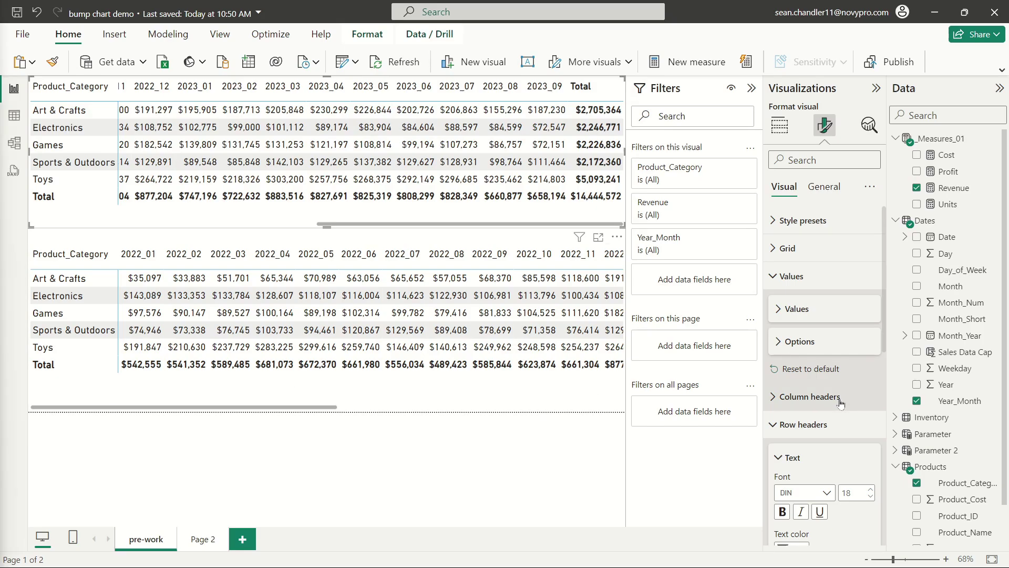
Start a new measure 'Product Category Revenue Ranking' as RANK(DENSE, ALLSELECTED(Products[Product_Category])).
right_click(951, 198)
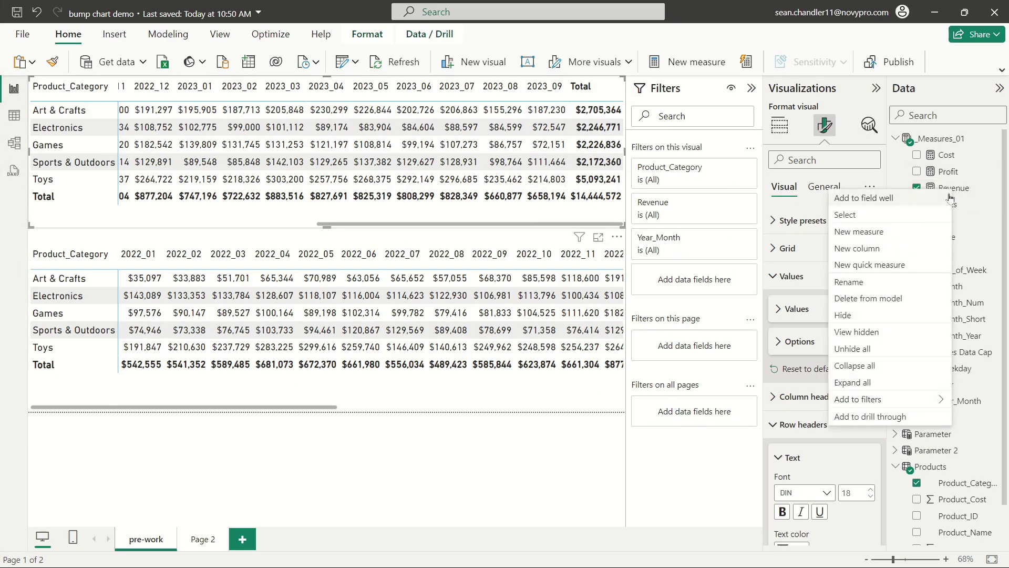
left_click(859, 231)
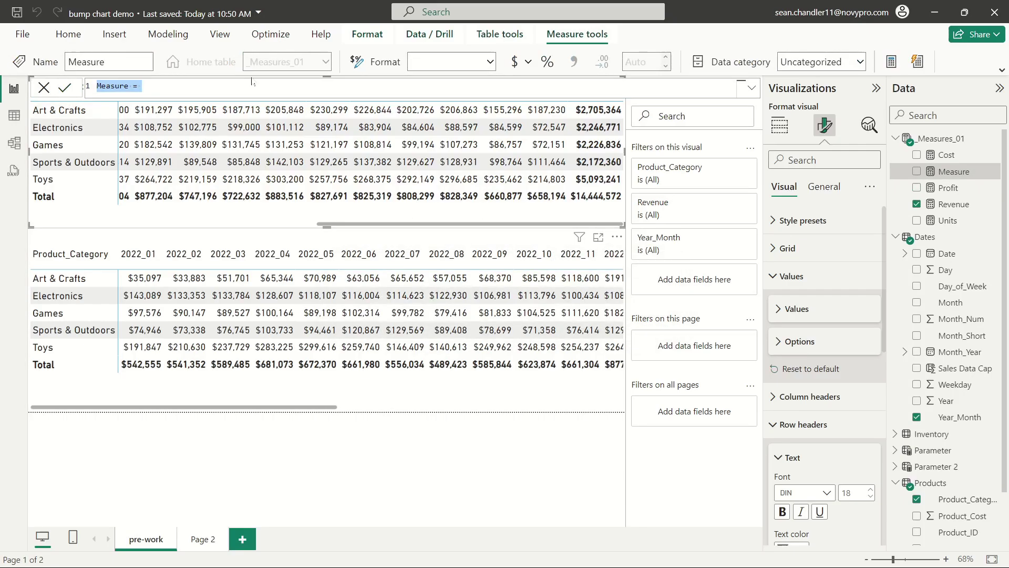
type("Product Ca")
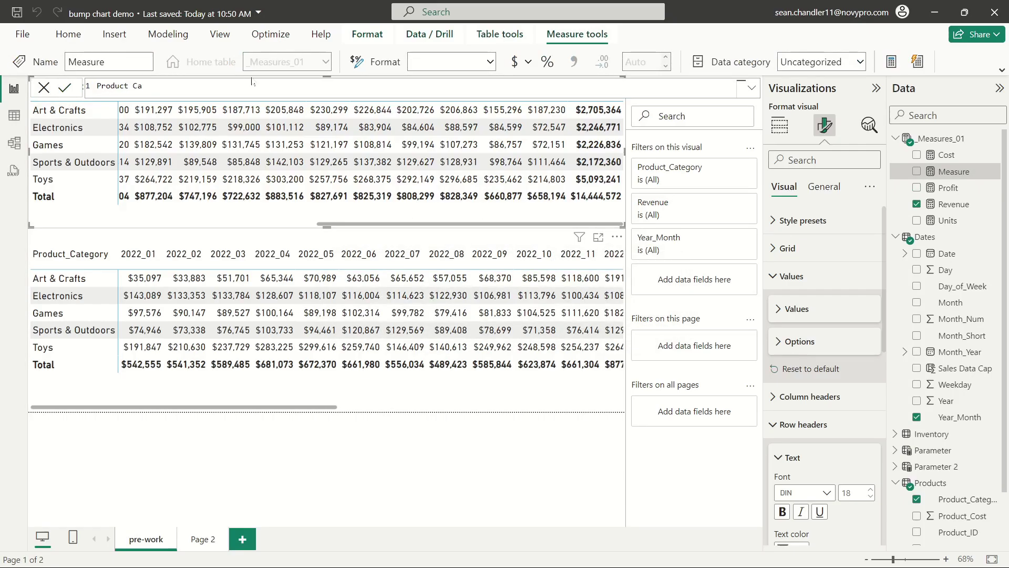
type("tegory Revenue Ranking = RANKX")
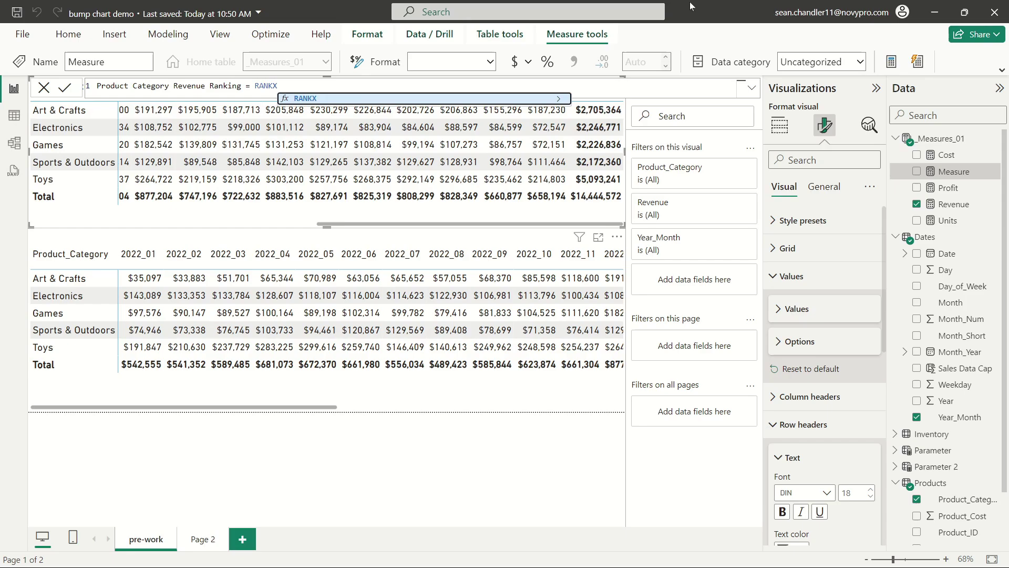
key("BackSpace")
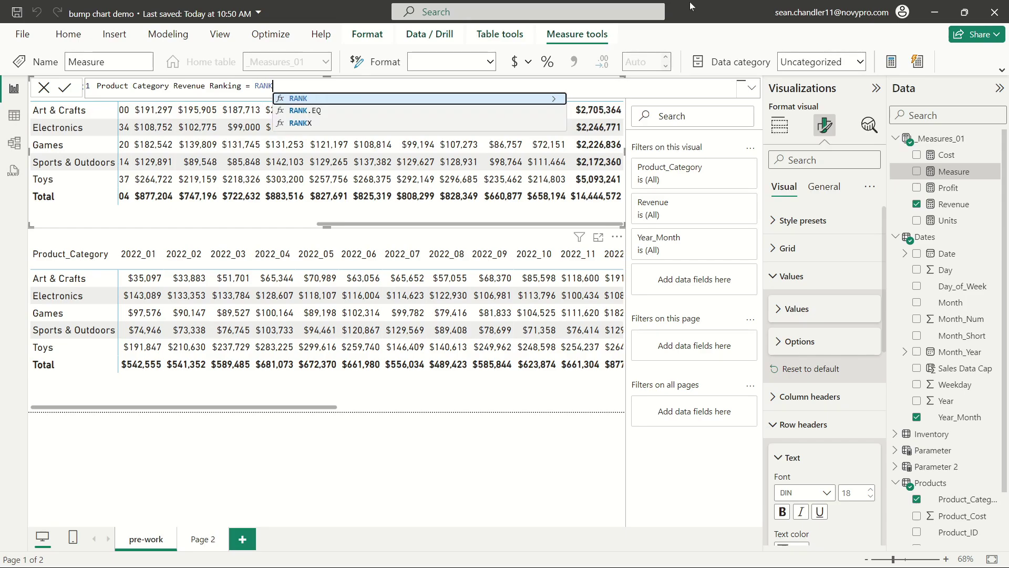
type("(")
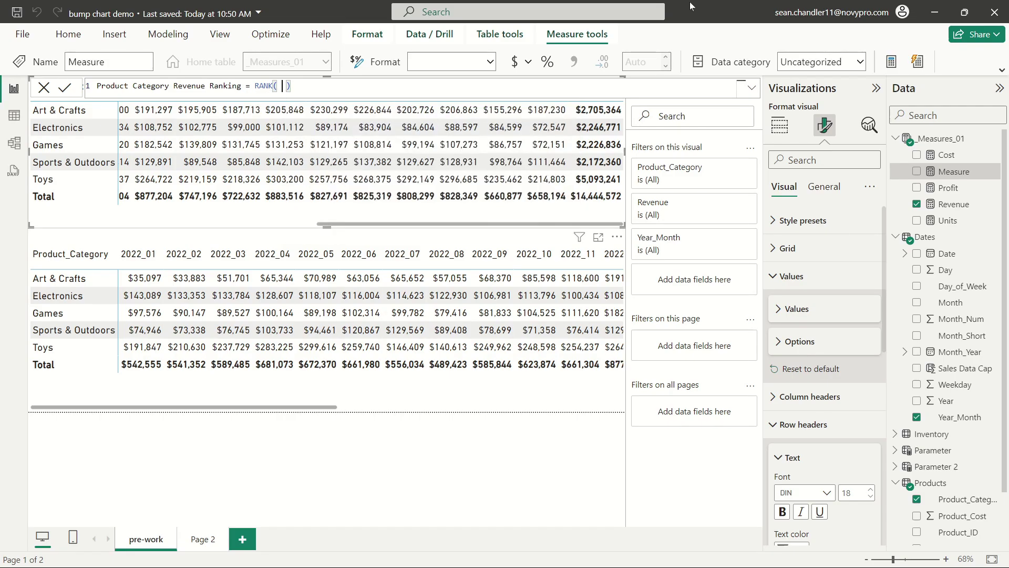
key("Left")
type("DENSE")
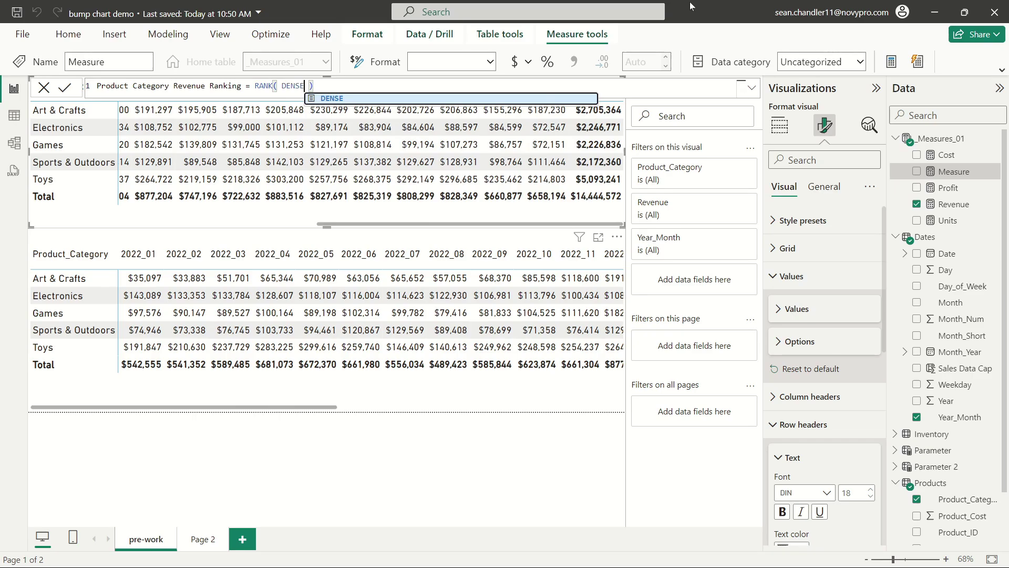
type(", ALLSELECTED(")
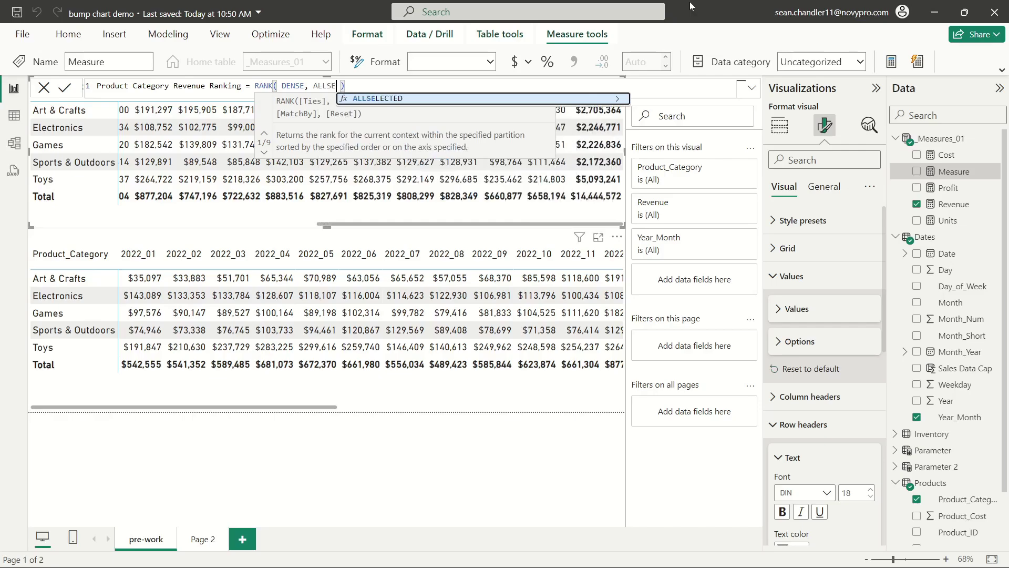
type("produ")
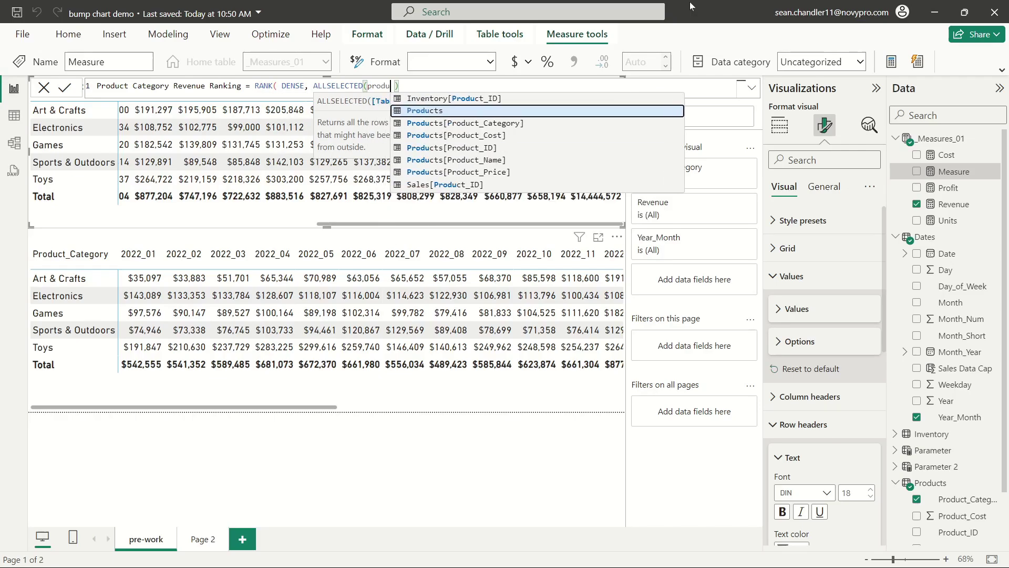
key("Down")
key("Tab")
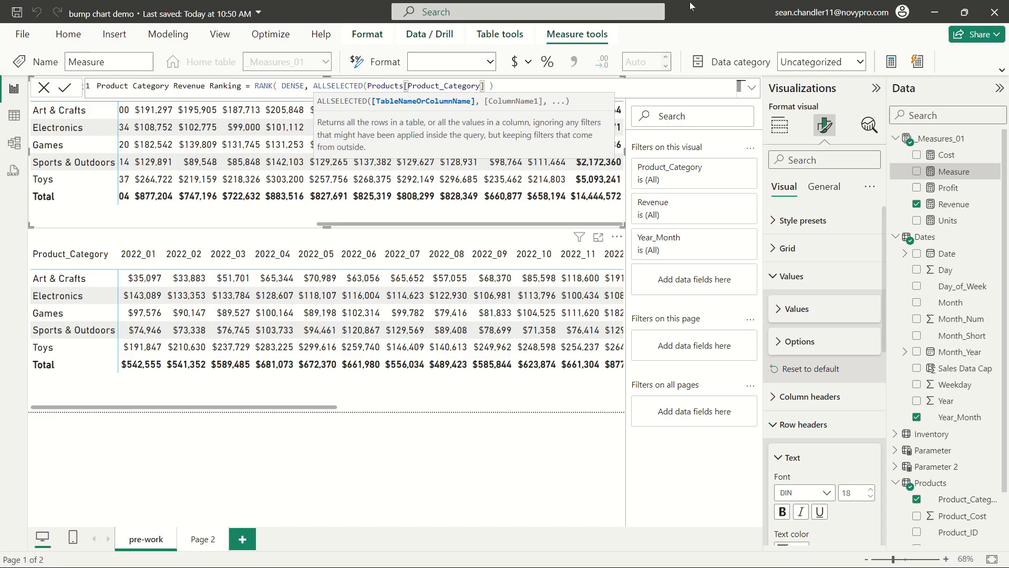
Complete it with ORDERBY([Revenue], DESC, Products[Product_Category], DESC) and commit the measure.
type("), ")
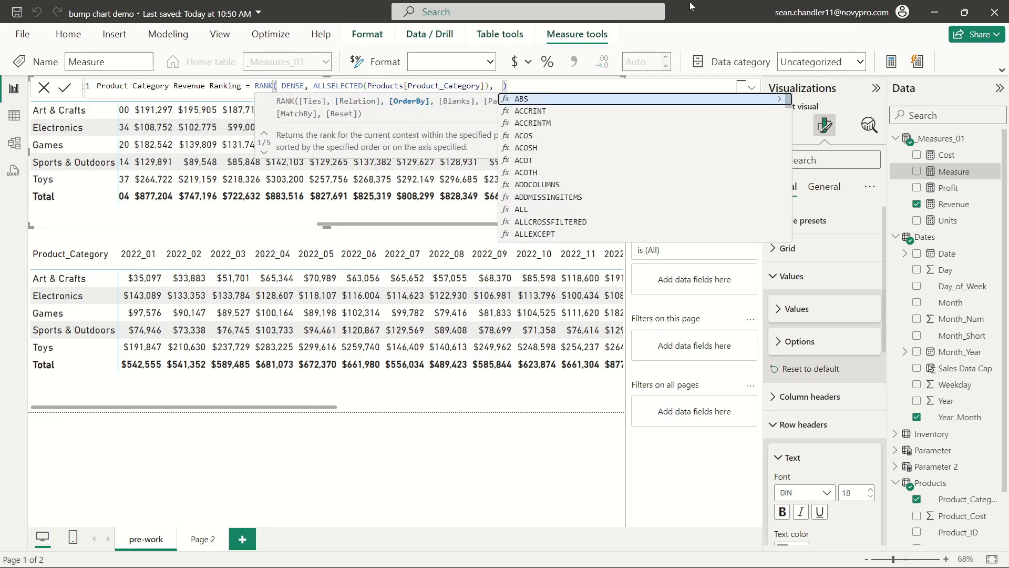
type("ORDERBY")
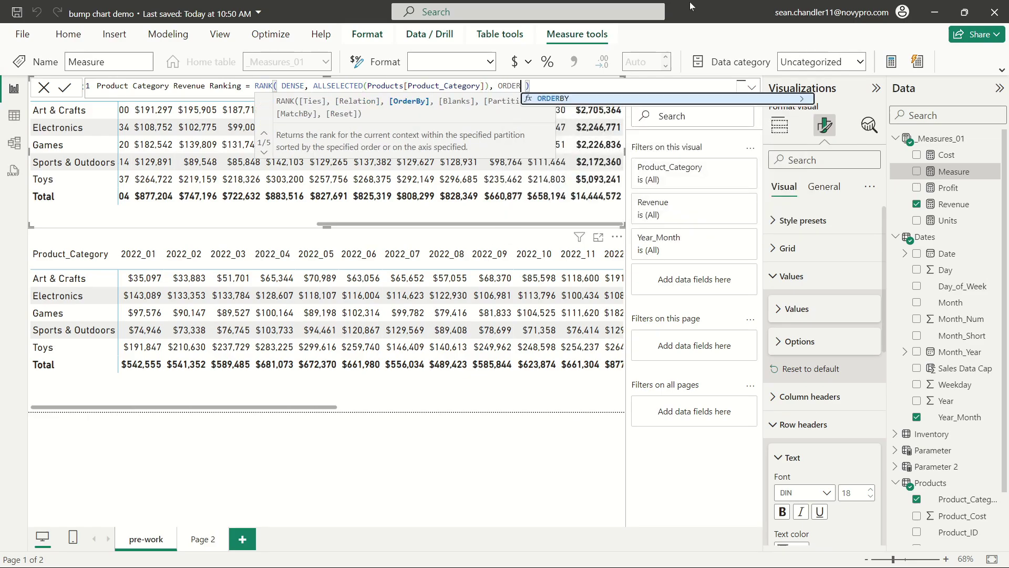
type("(")
key("Escape")
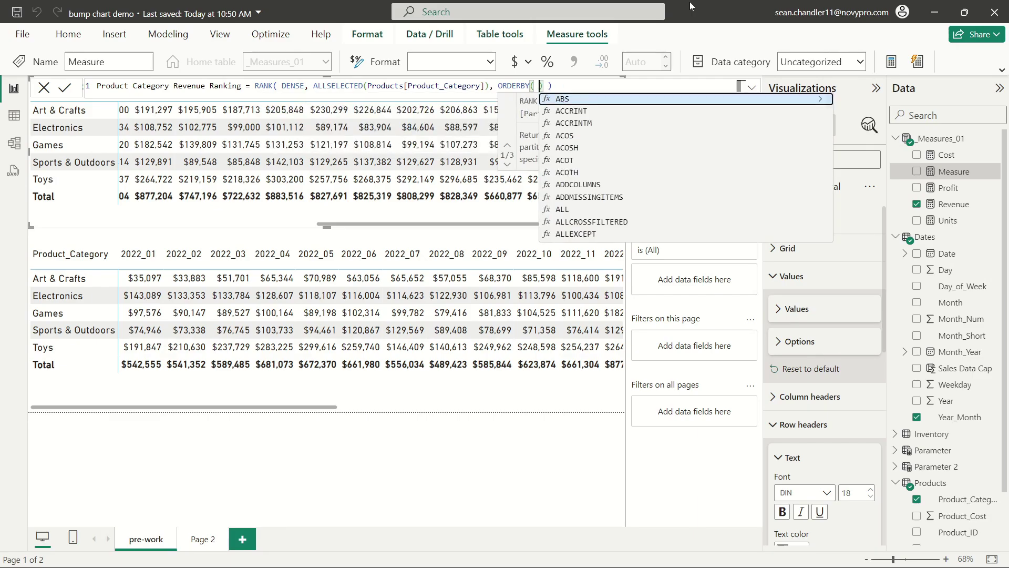
key("Escape")
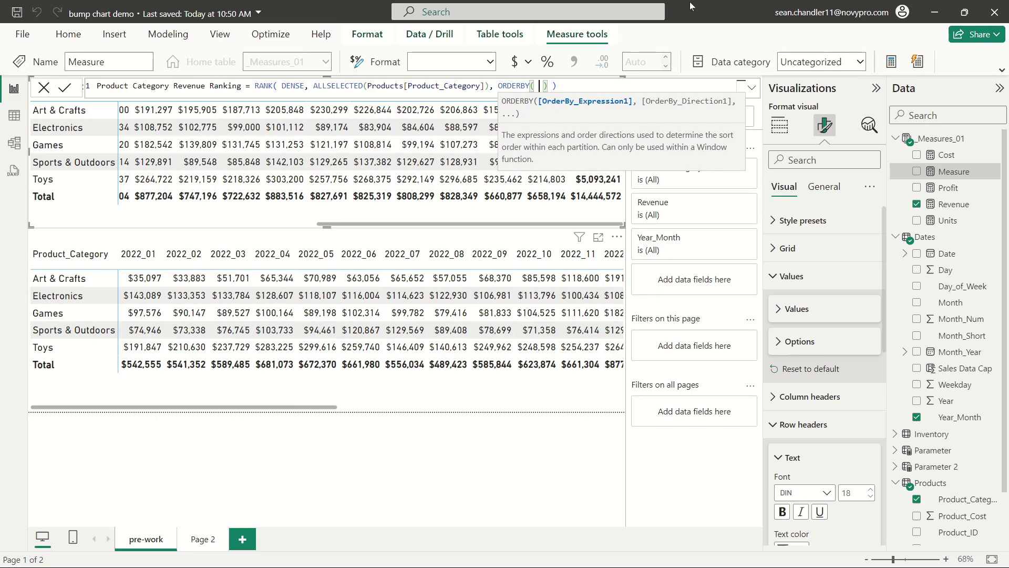
type("[Revenue] ")
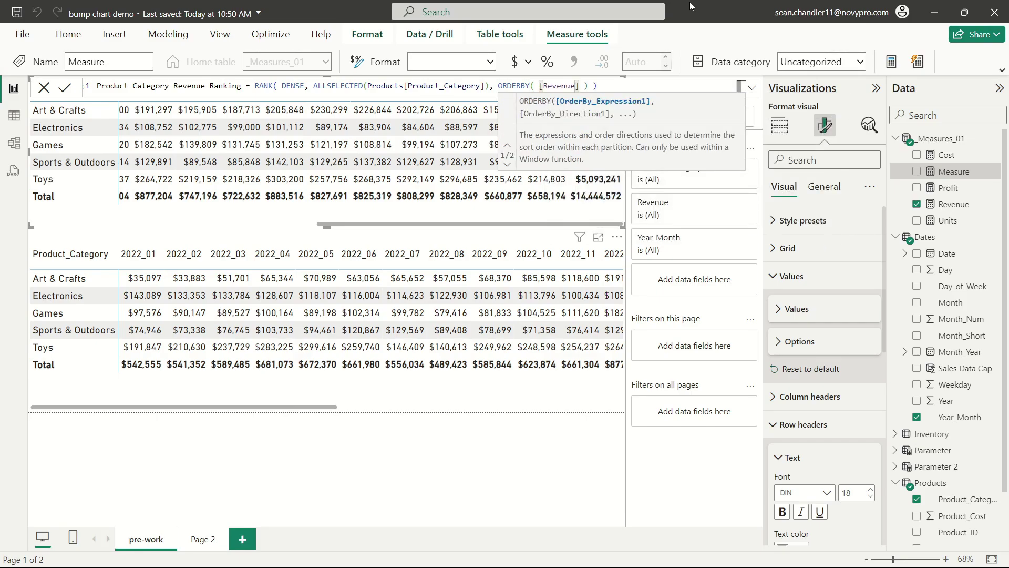
type(", ")
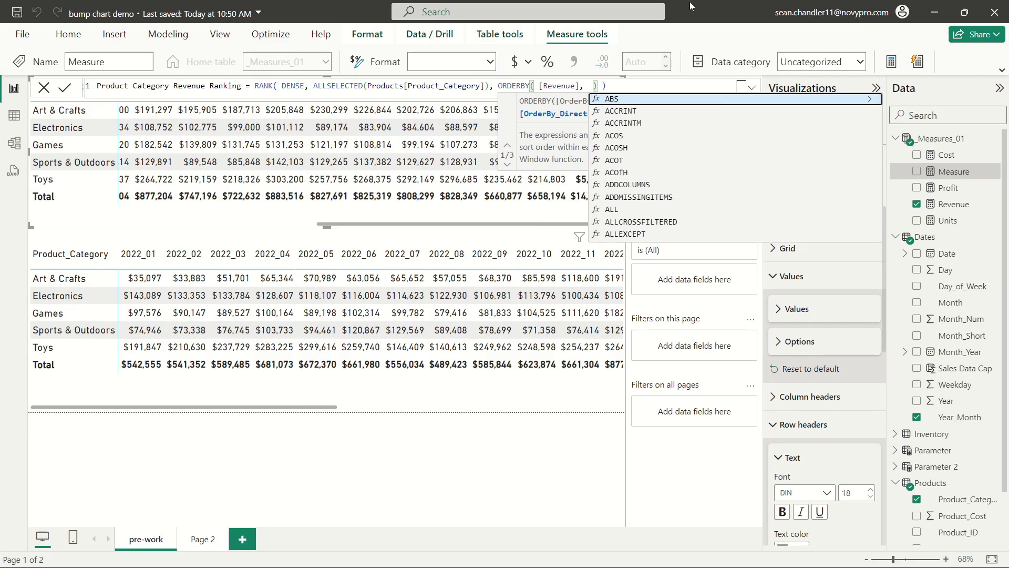
type("DESC")
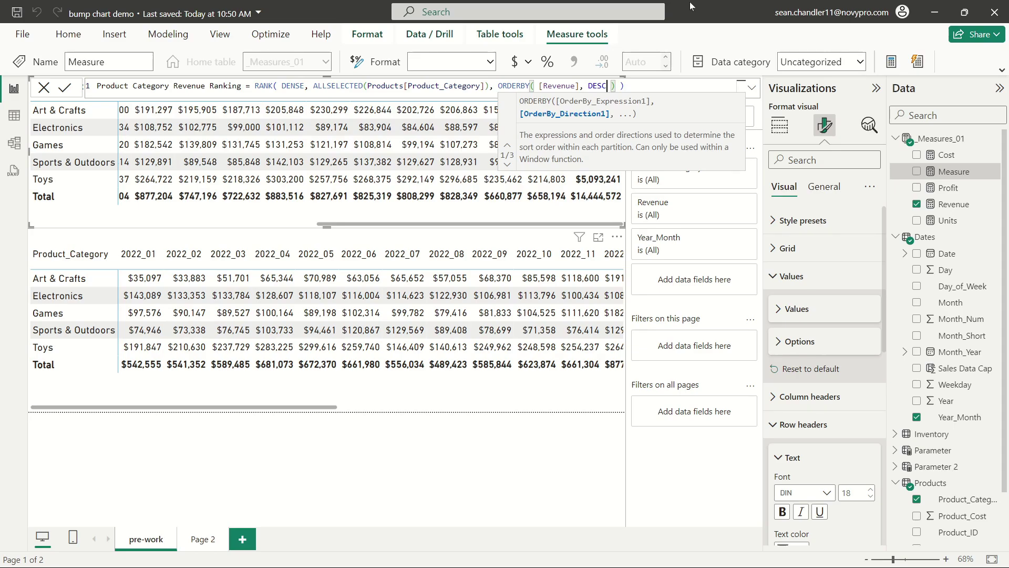
type(", ")
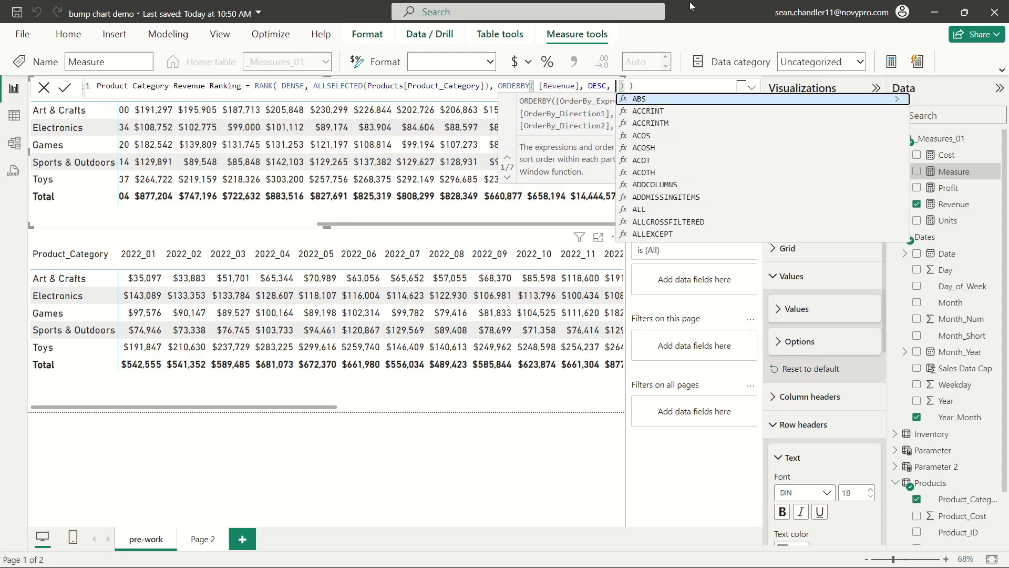
type("Pro")
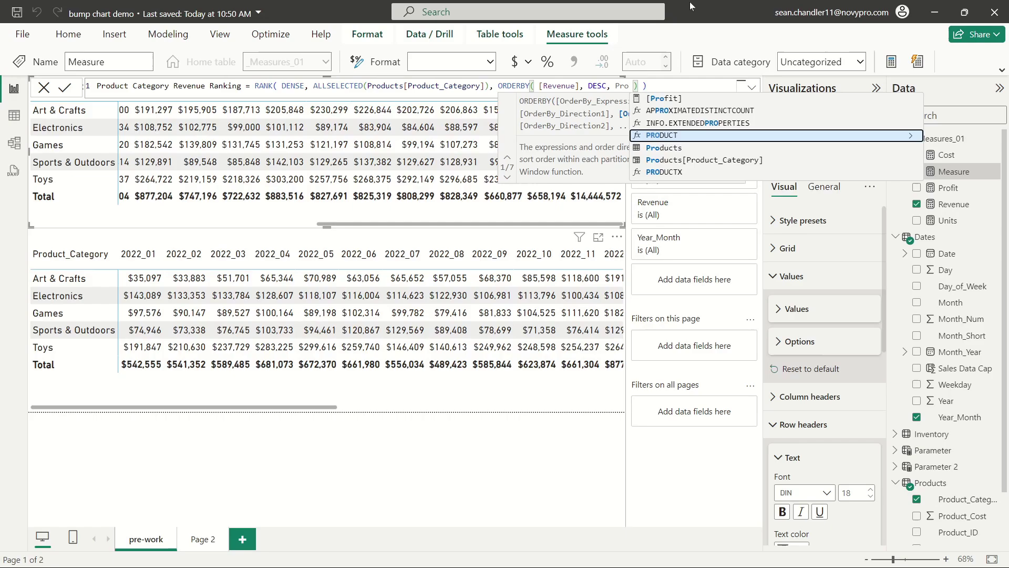
key("Down")
key("Down")
key("Tab")
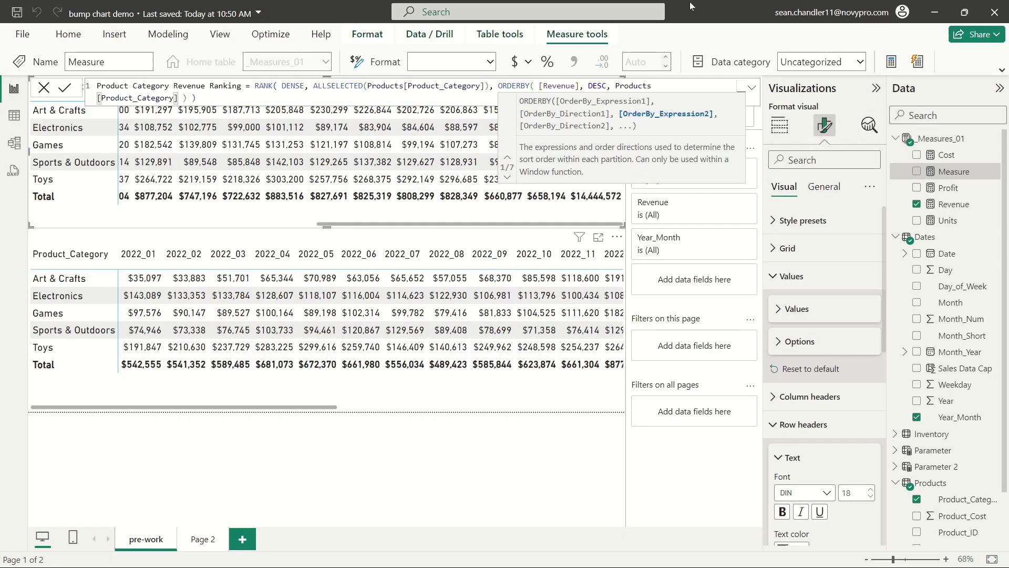
type(", DESC")
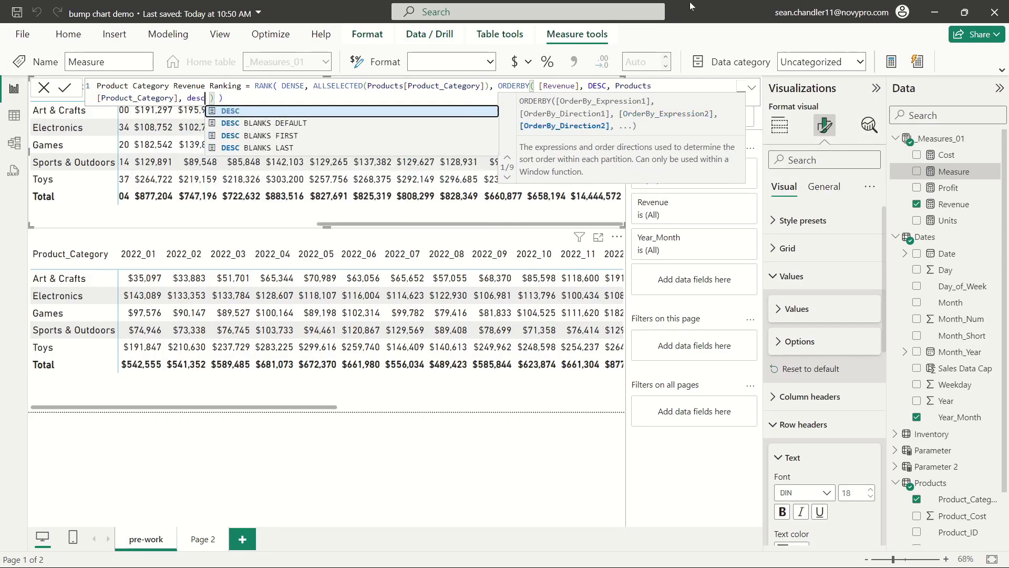
key("Return")
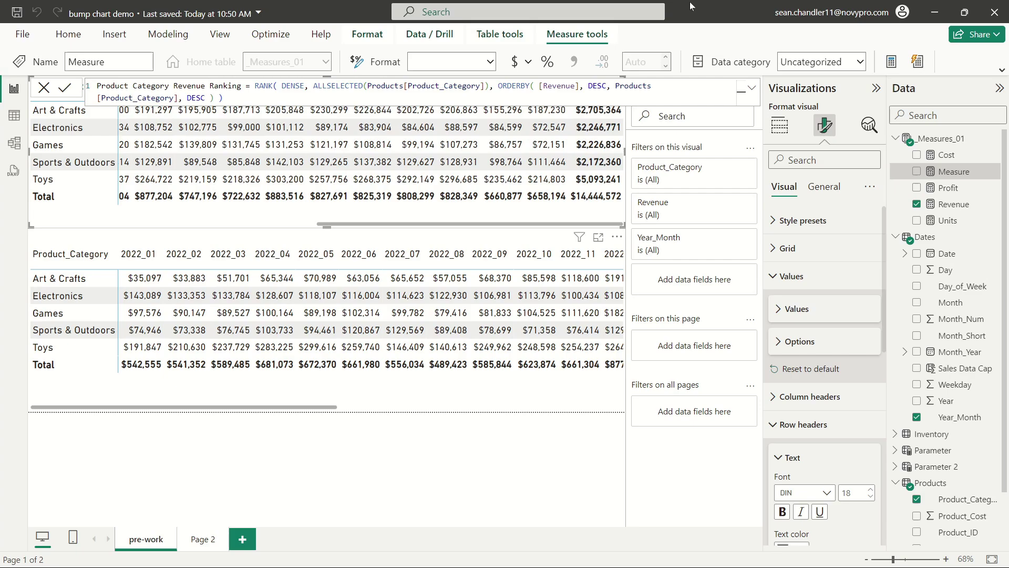
Replace Revenue with the Product Category Revenue Ranking measure in the lower matrix's Values.
left_click(331, 394)
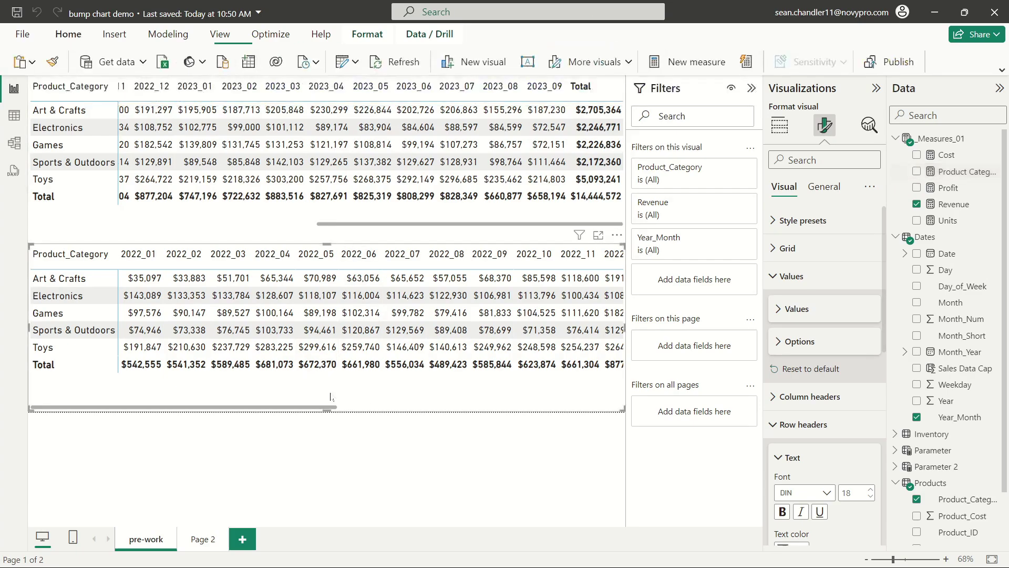
left_click(779, 125)
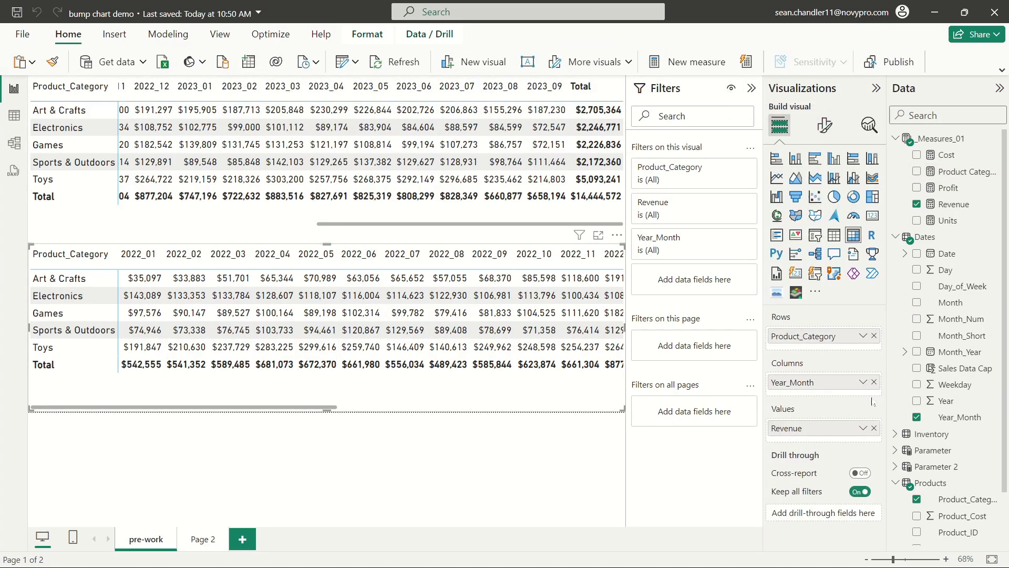
left_click(874, 427)
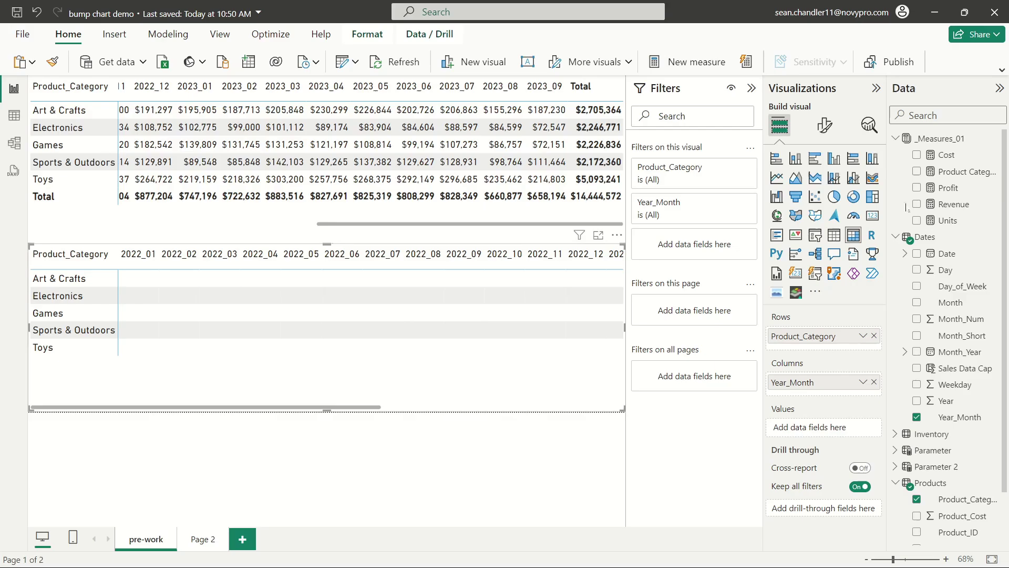
left_click_drag(962, 172, 676, 417)
left_click_drag(962, 172, 822, 427)
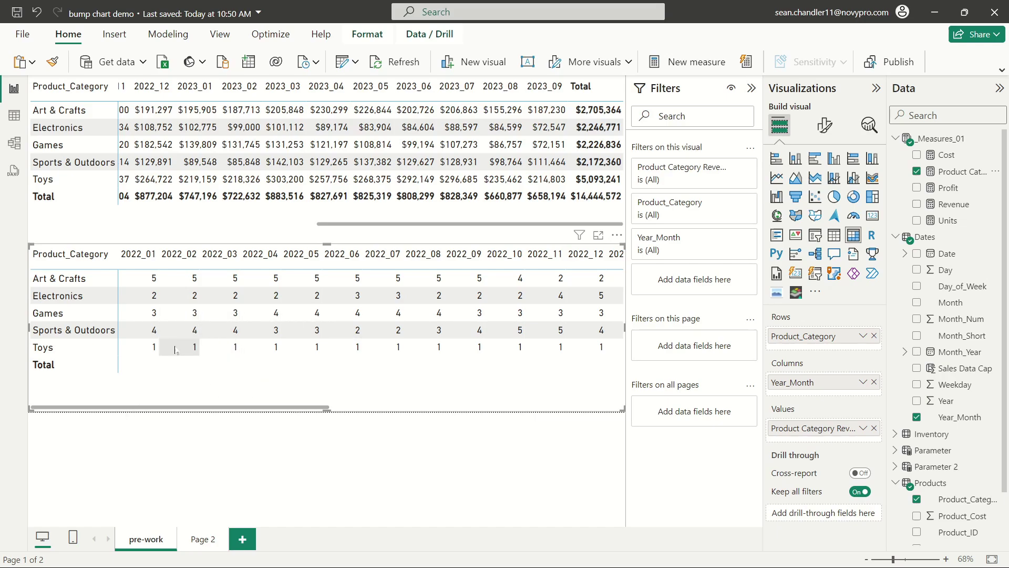
Adjust the sizes of the upper and lower matrices on the page.
left_click(386, 225)
left_click_drag(386, 225, 100, 226)
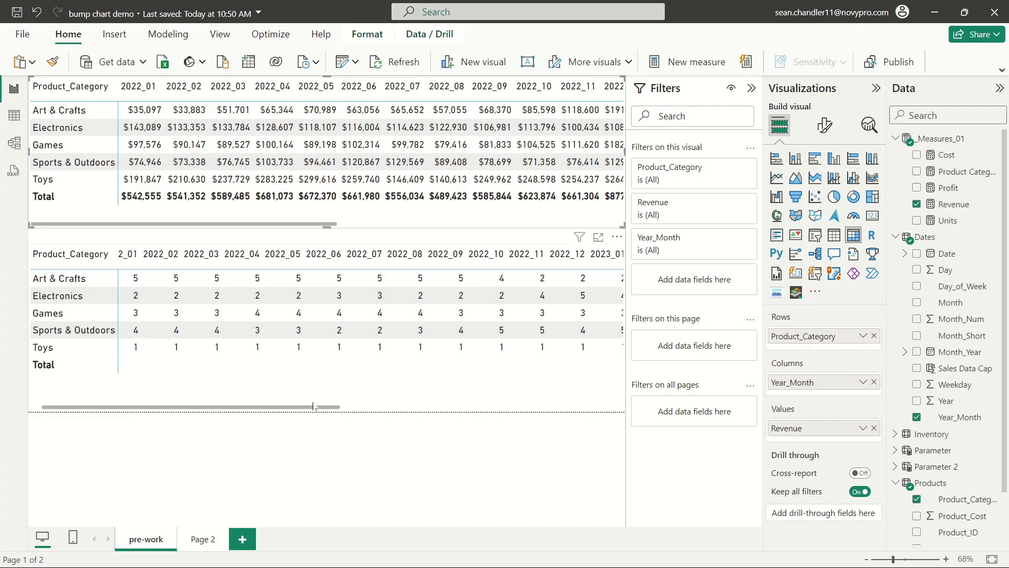
left_click_drag(294, 407, 575, 407)
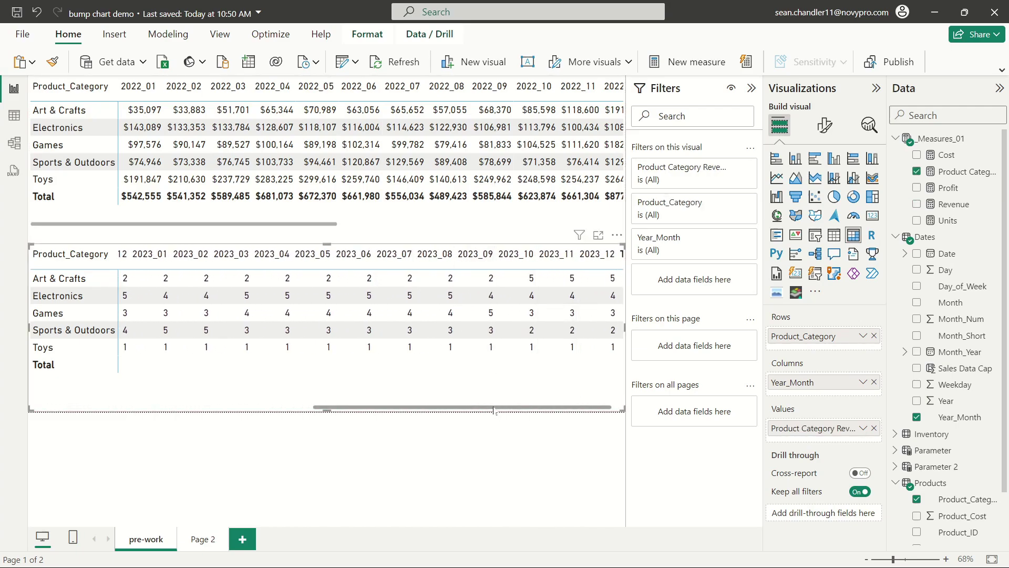
left_click_drag(493, 408, 209, 407)
left_click(389, 447)
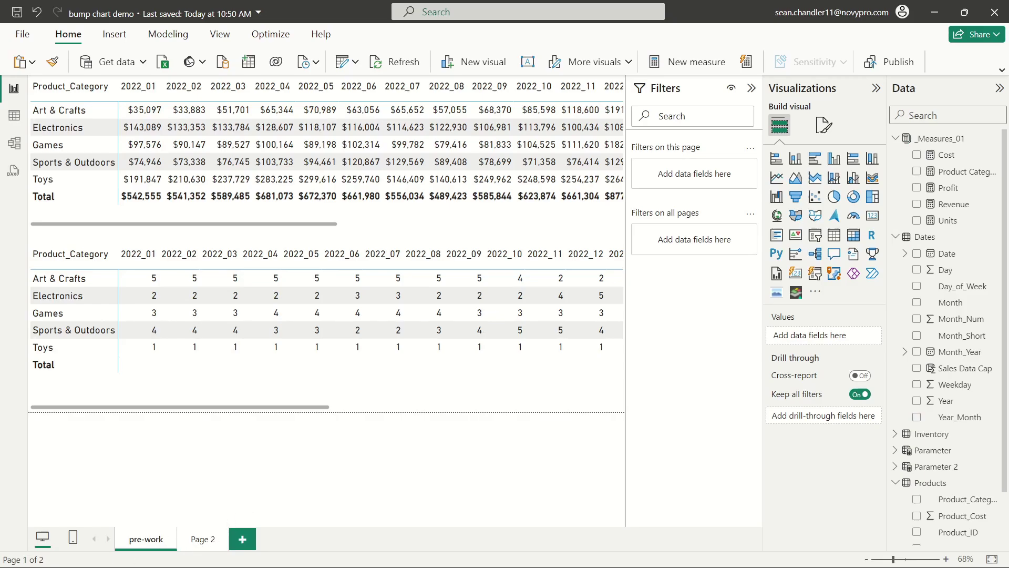
Rename Page 2 to 'bump chart'.
left_click(200, 538)
double_click(206, 539)
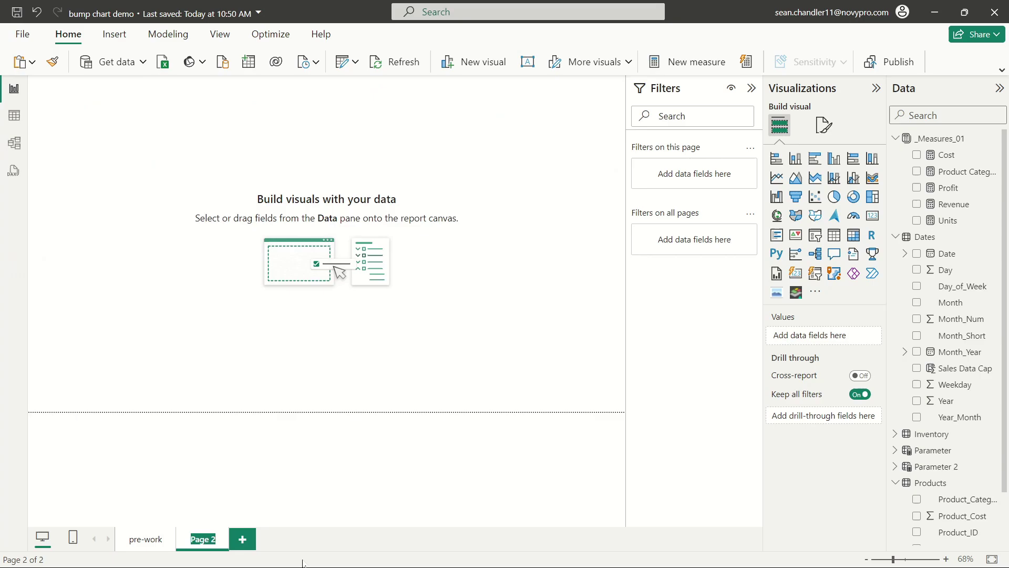
type("bump chart")
key("Return")
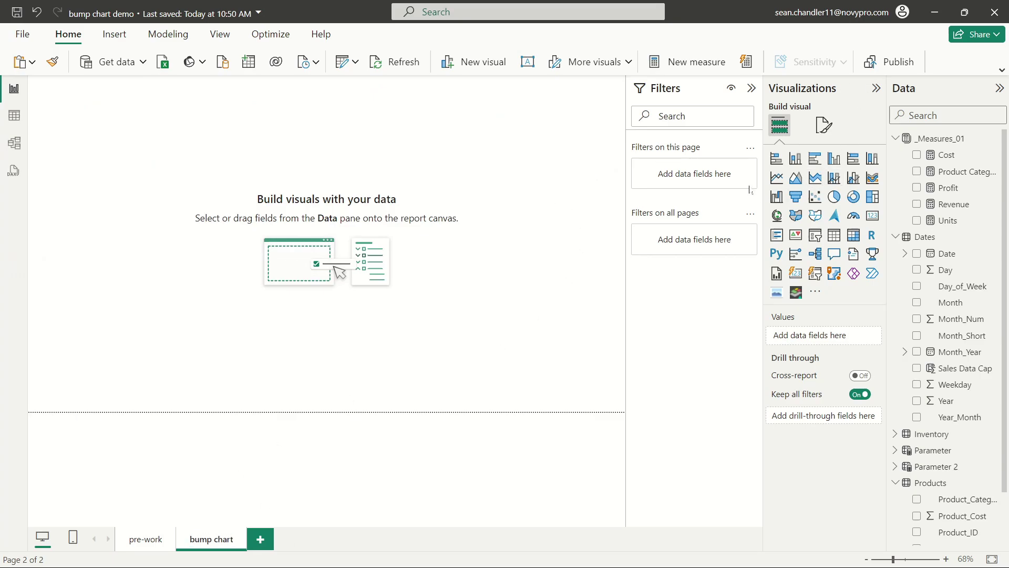
Add a canvas-filling line chart: Year_Month on X-axis, Product_Category legend, ranking measure on Y-axis.
left_click(777, 177)
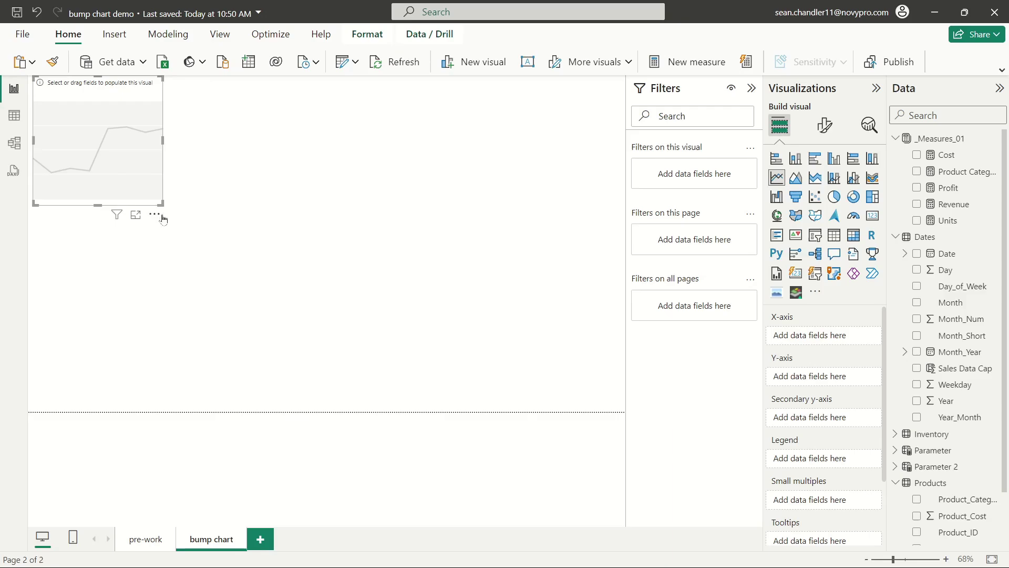
left_click_drag(161, 204, 624, 410)
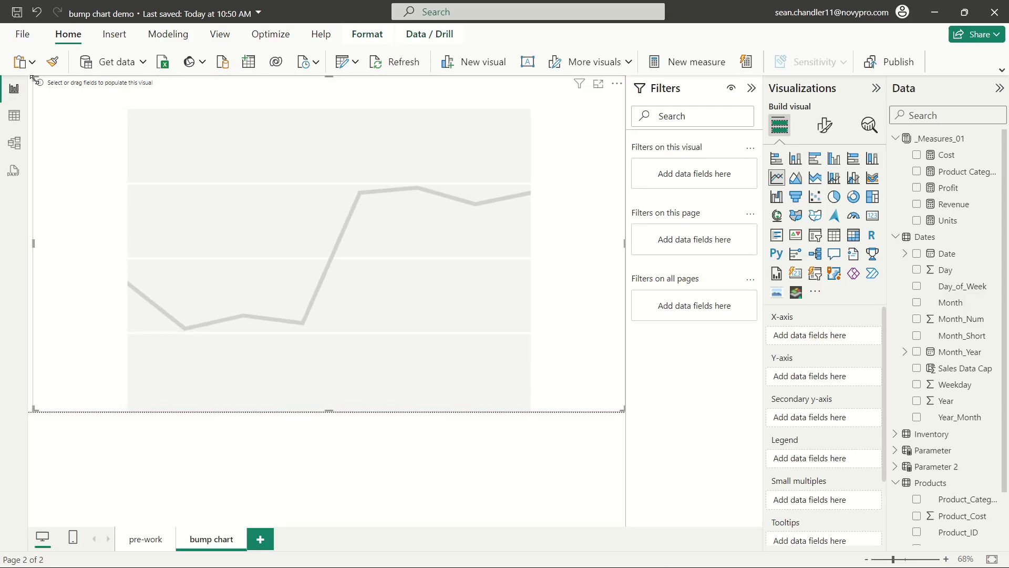
left_click_drag(33, 78, 29, 78)
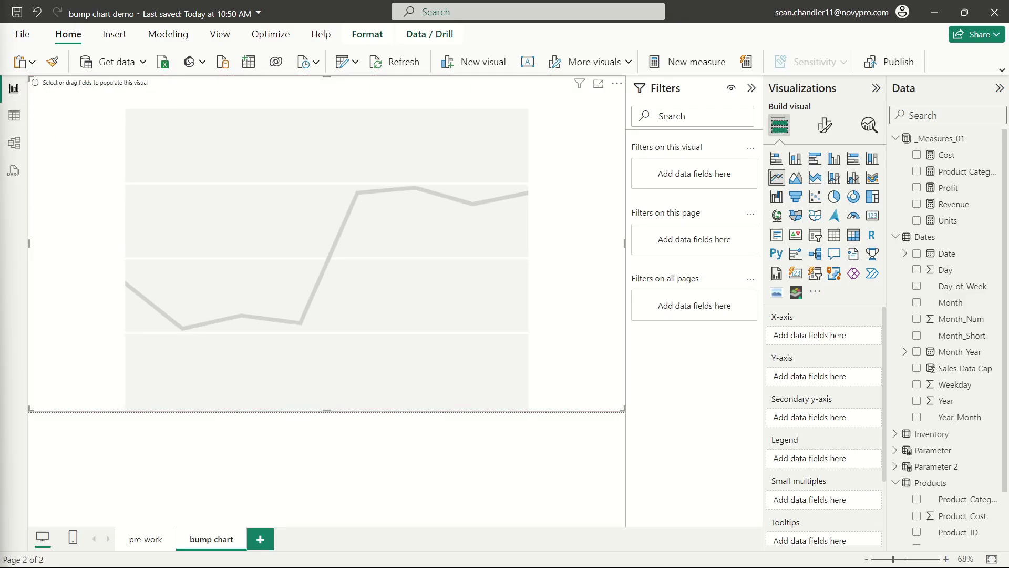
left_click_drag(961, 419, 843, 335)
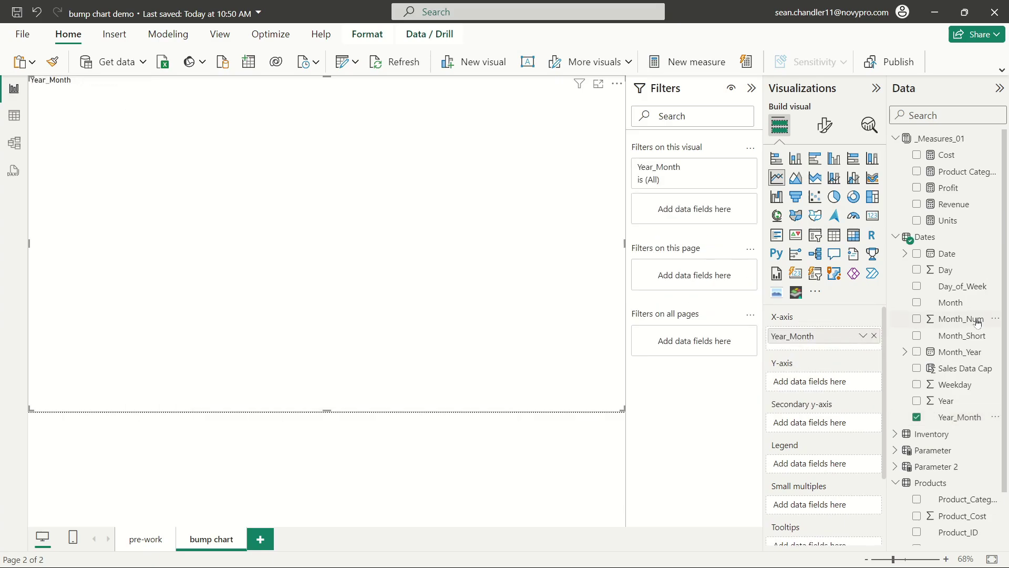
left_click_drag(954, 499, 839, 466)
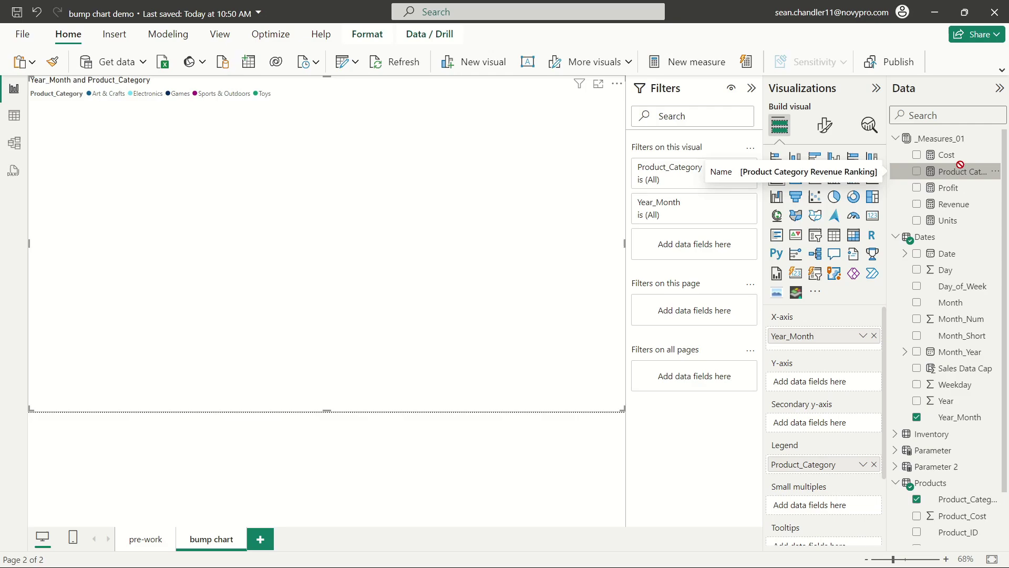
left_click_drag(960, 165, 839, 384)
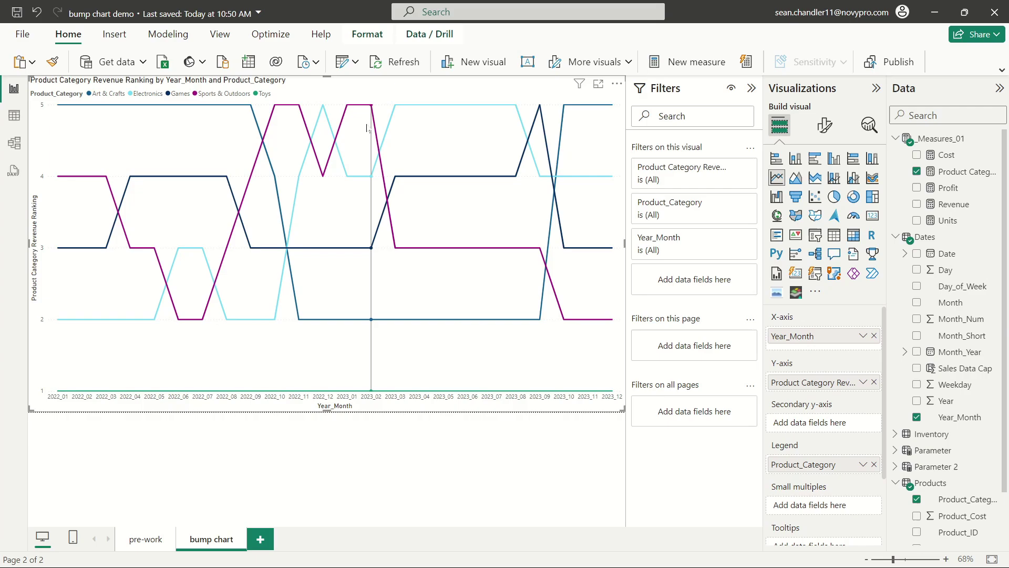
mouse_move(383, 94)
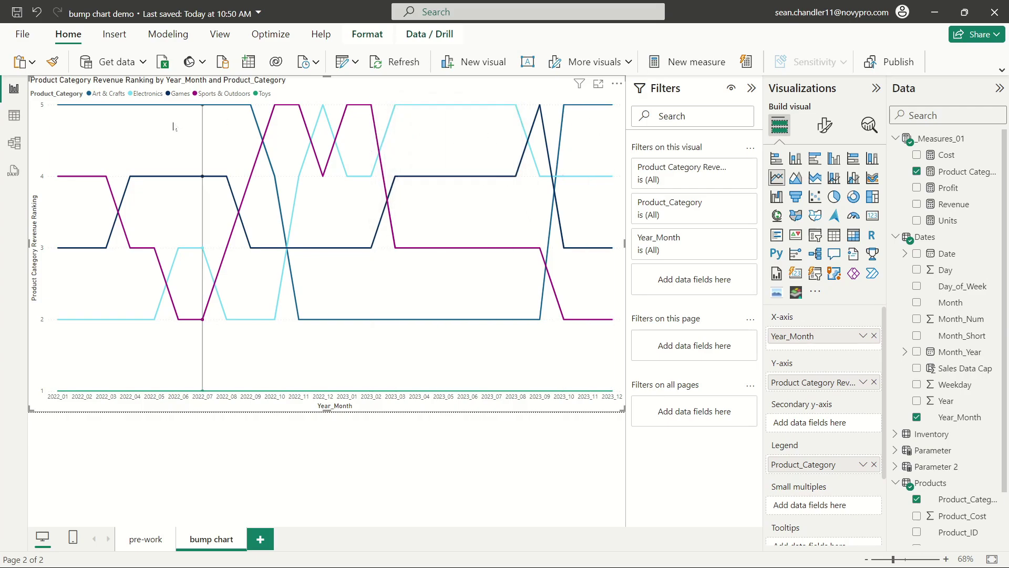
Turn off the x-axis title and set the month labels to DIN at size 16.
left_click(825, 125)
left_click(789, 220)
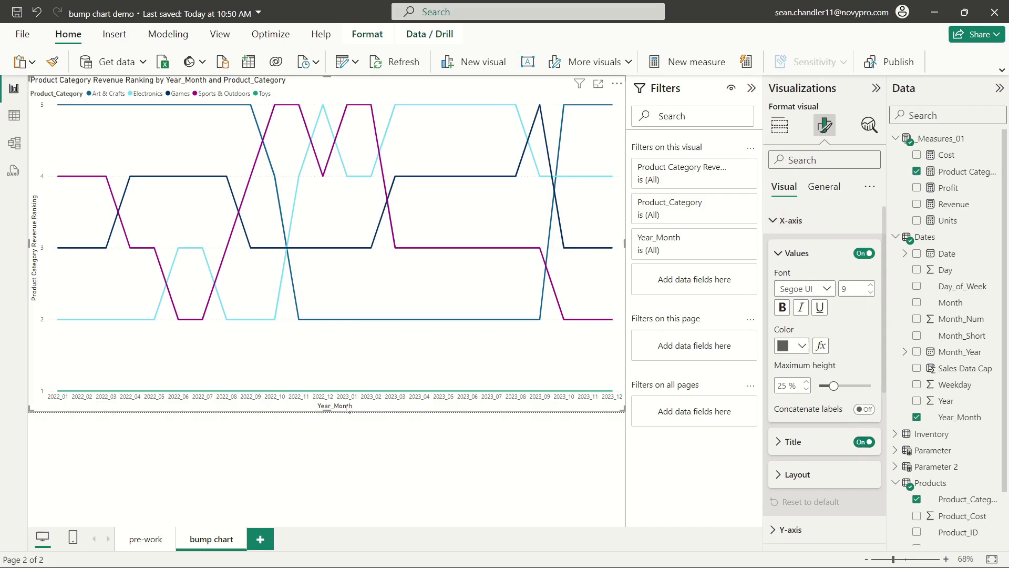
left_click(867, 442)
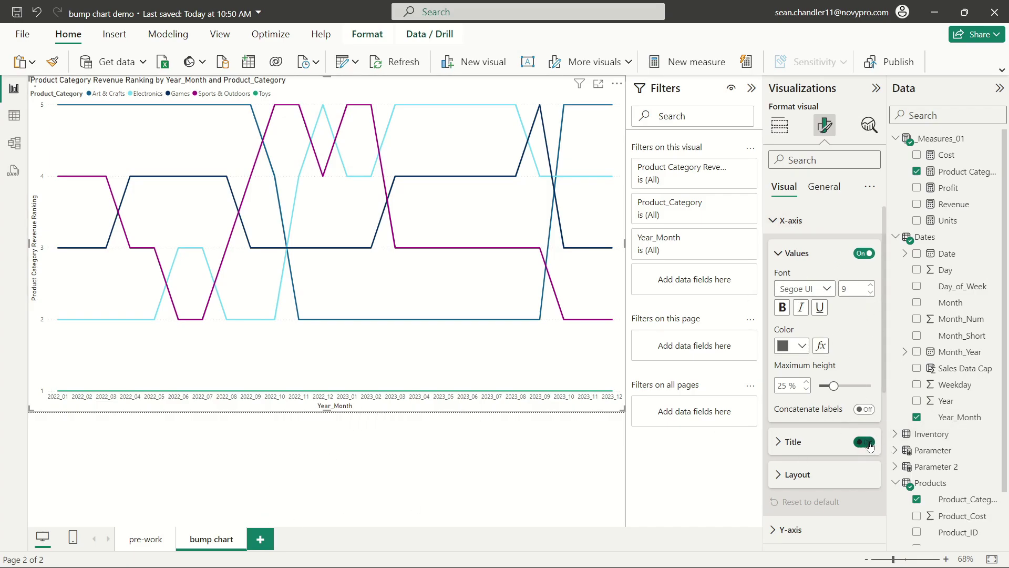
left_click(827, 288)
left_click(788, 341)
left_click(873, 287)
left_click(873, 287)
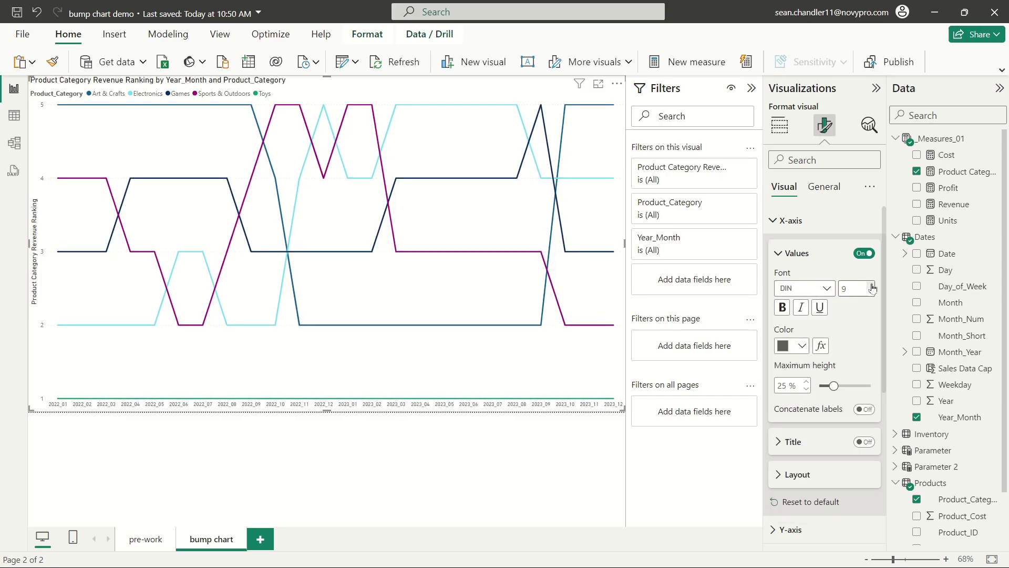
left_click(873, 287)
left_click(873, 287)
left_click(872, 287)
left_click(872, 287)
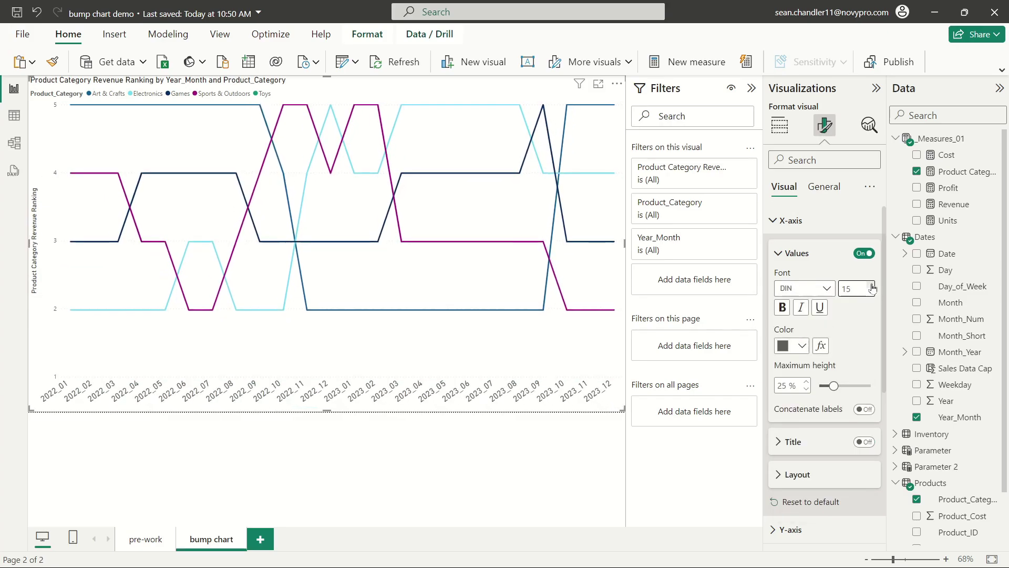
left_click(872, 287)
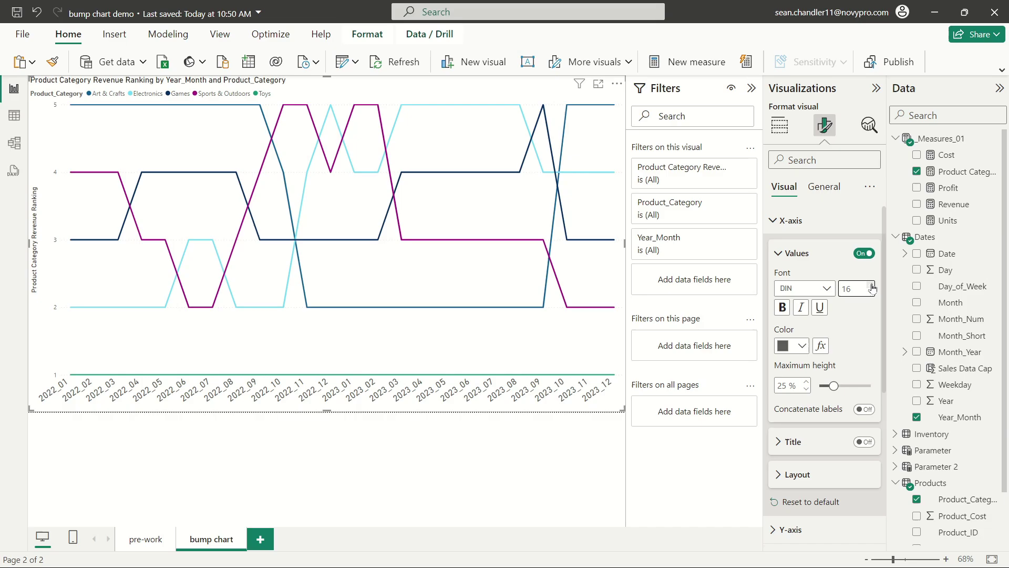
Make the y-axis title italic and grey.
left_click(798, 221)
left_click(790, 249)
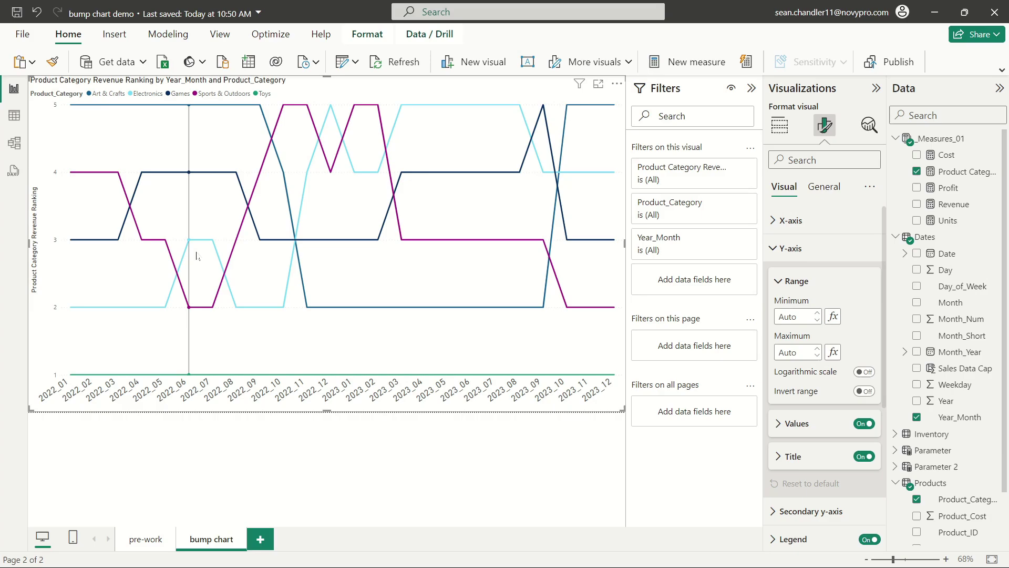
mouse_move(197, 256)
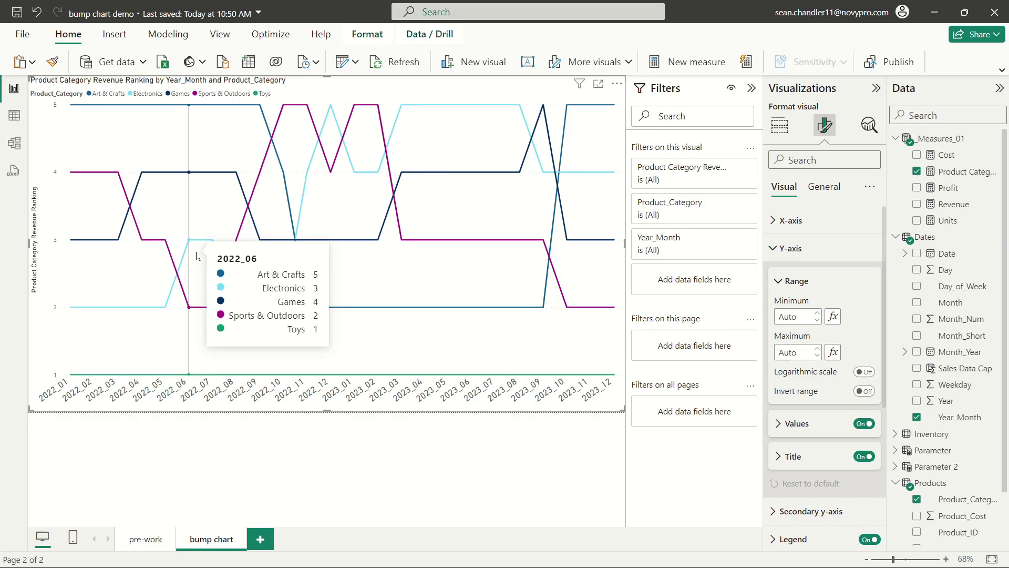
left_click(793, 457)
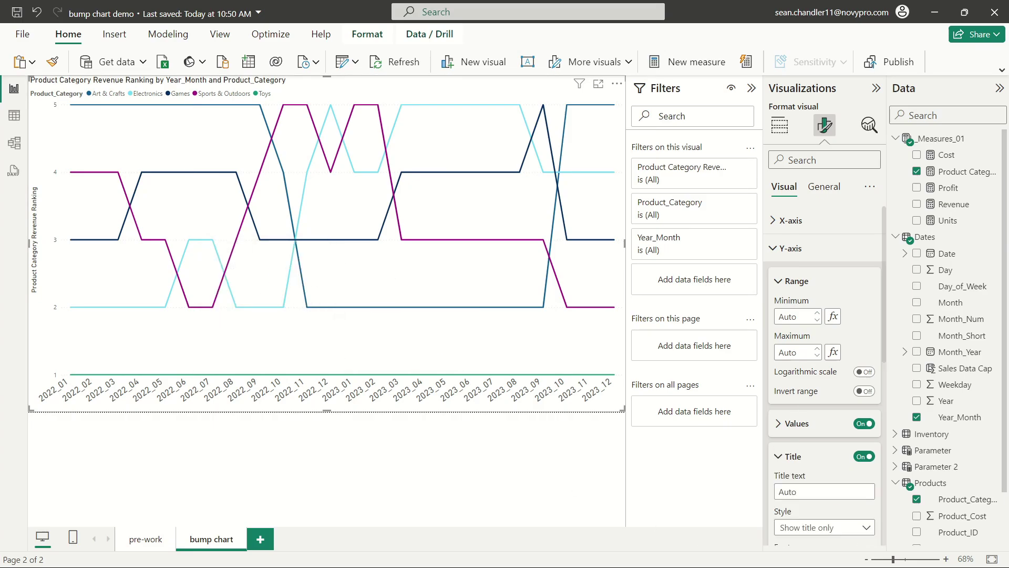
scroll(804, 400, "down", 2)
scroll(805, 400, "down", 2)
left_click(801, 411)
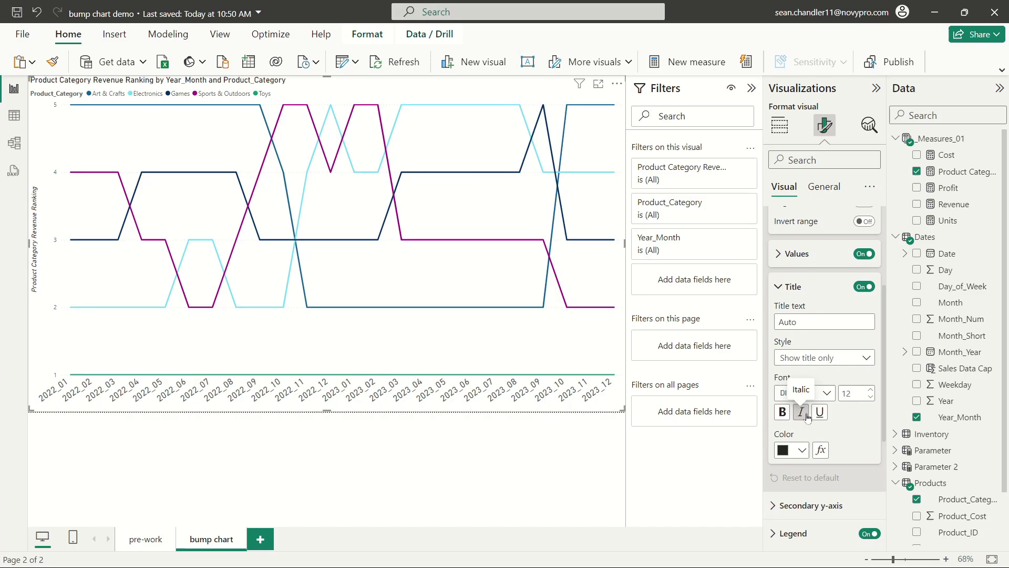
left_click(793, 450)
left_click(791, 326)
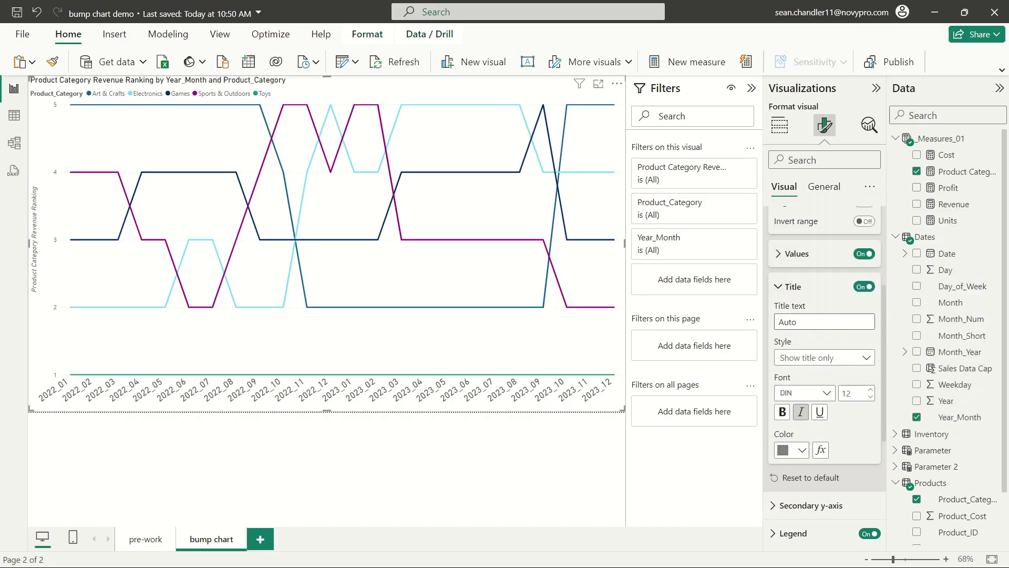
Raise the y-axis title font size to 17.
left_click(872, 391)
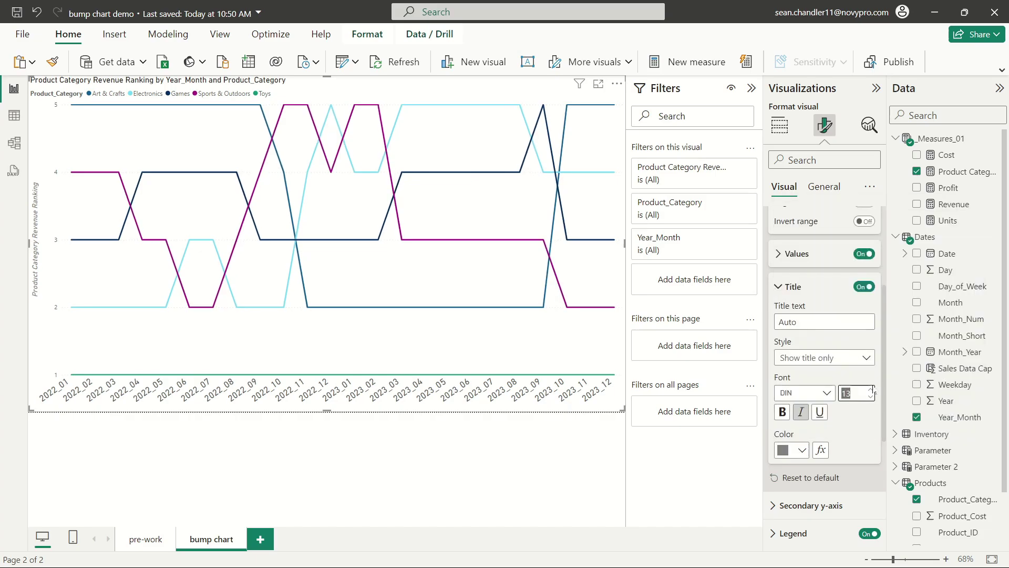
left_click(871, 390)
left_click(871, 390)
left_click(871, 390)
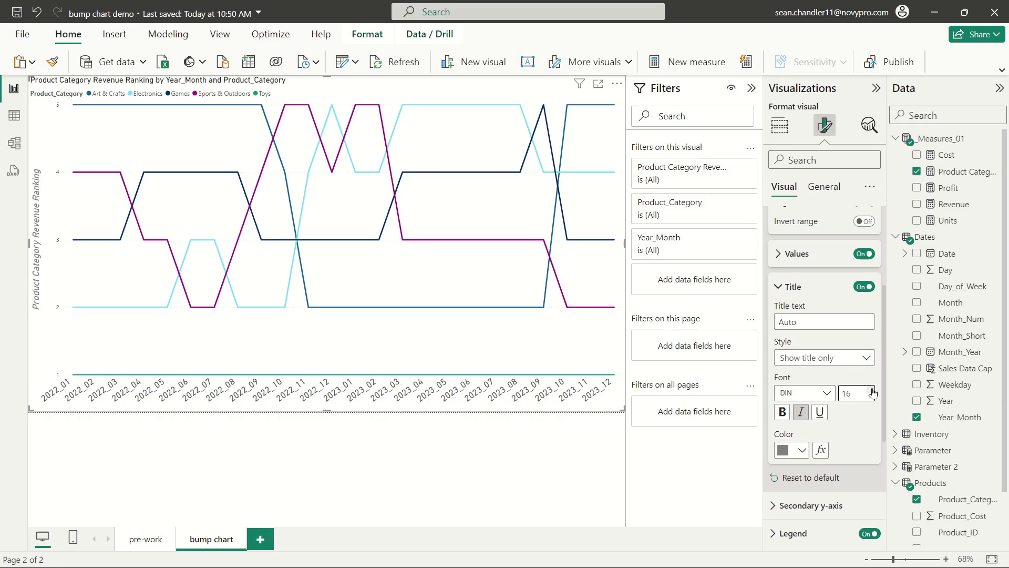
left_click(871, 390)
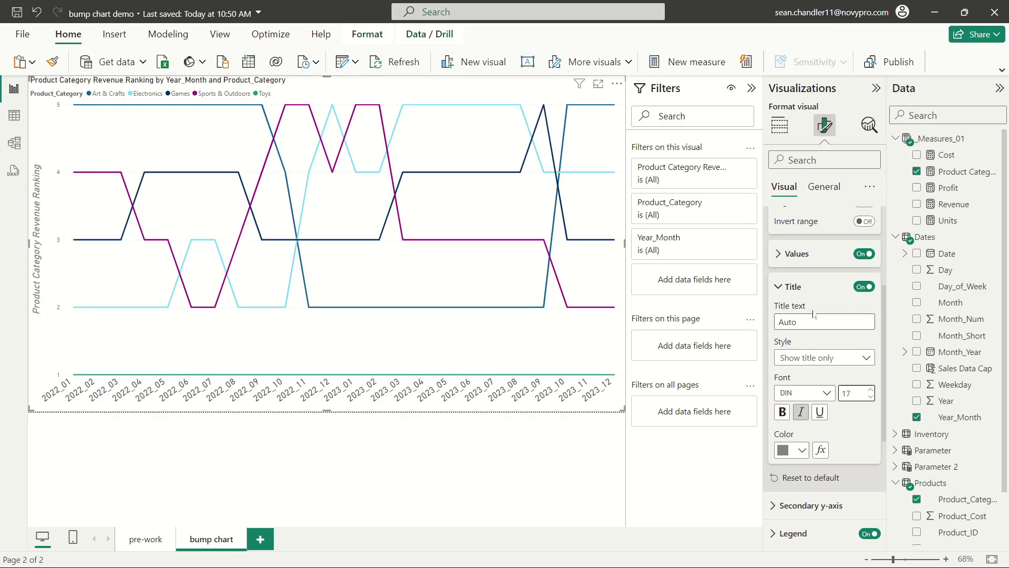
left_click(780, 322)
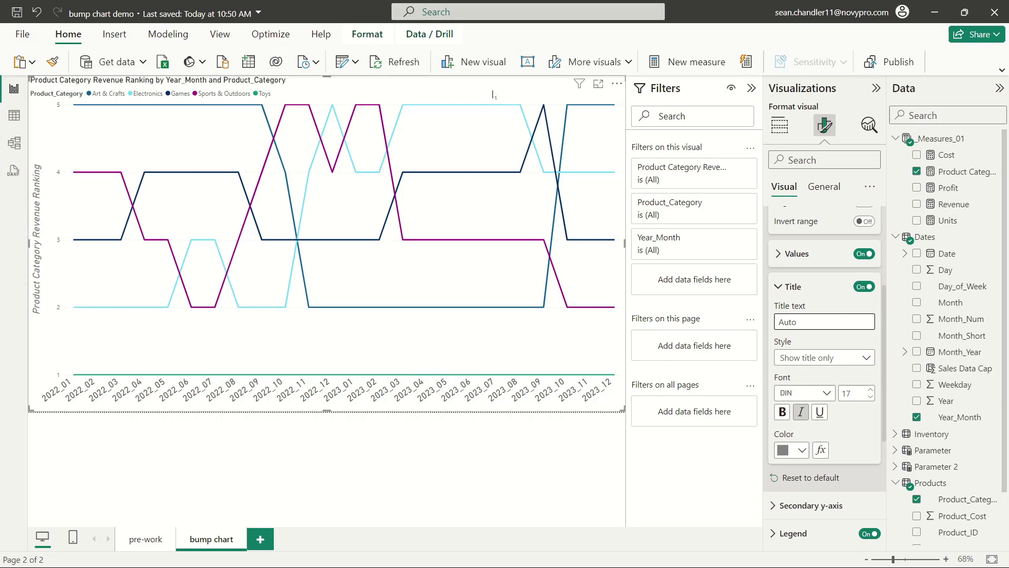
Turn on Invert range for the y-axis so rank 1 sits at the top.
left_click(794, 288)
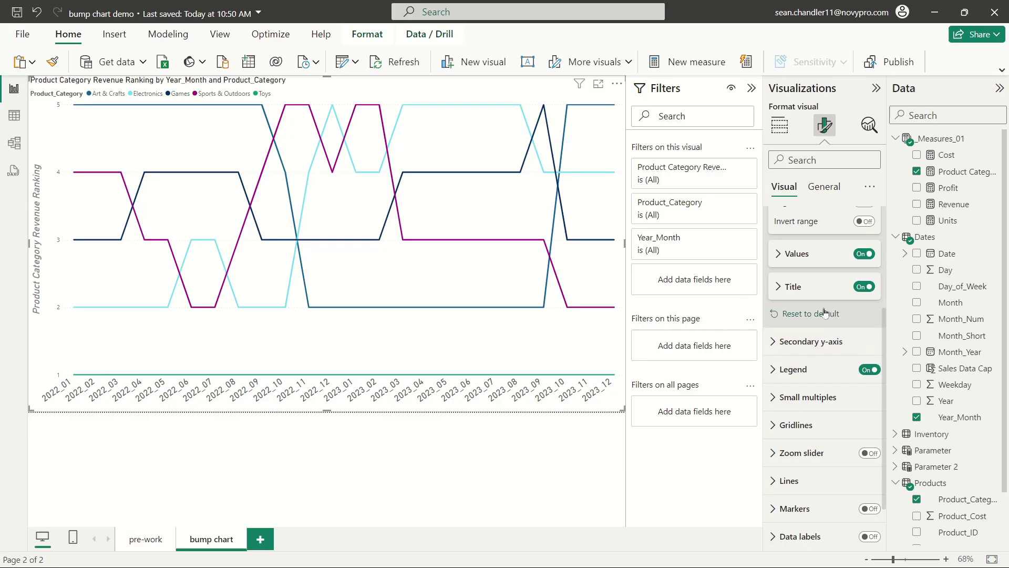
scroll(820, 315, "up", 3)
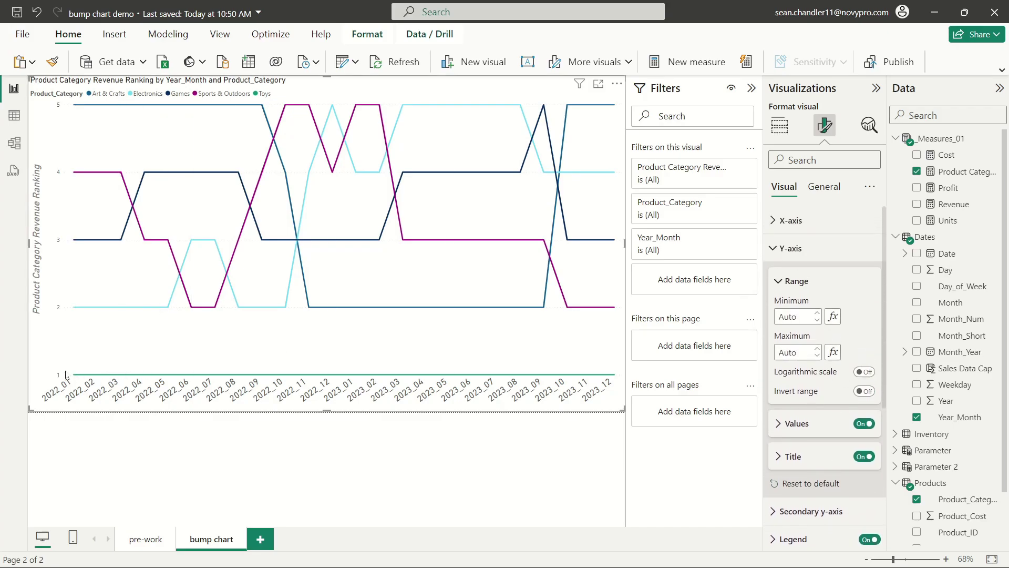
mouse_move(76, 379)
mouse_move(410, 362)
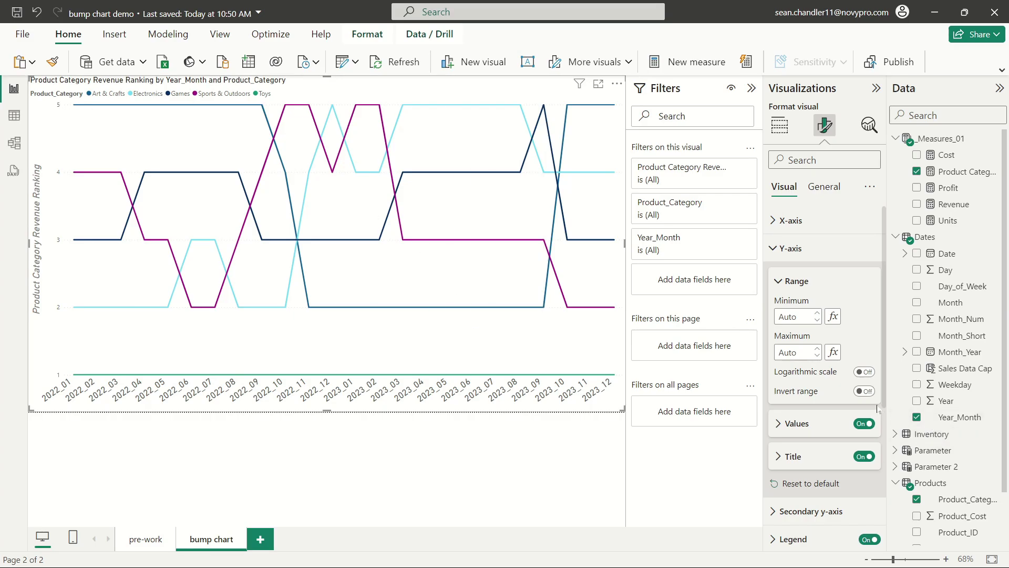
left_click(864, 392)
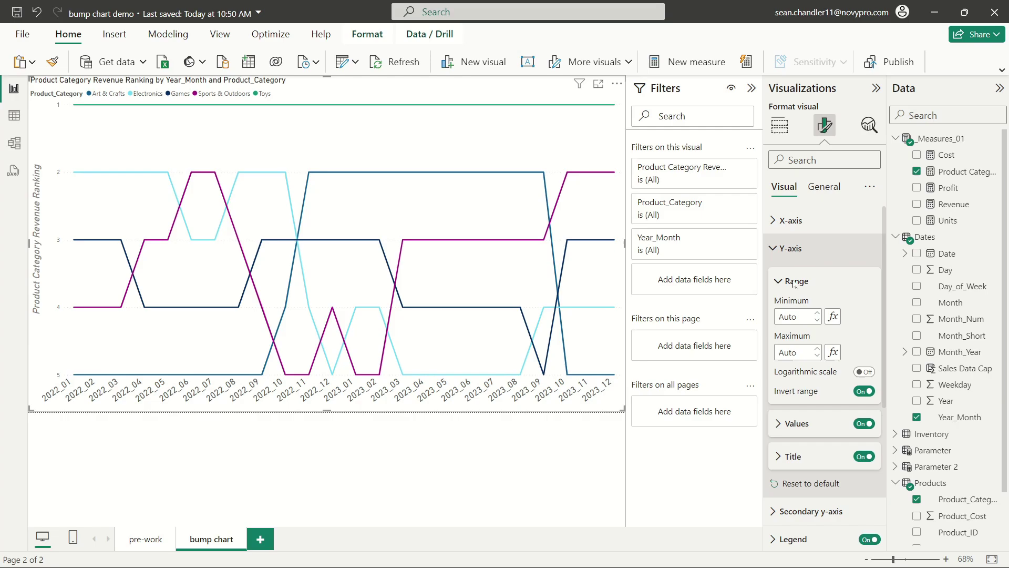
Set the y-axis rank labels to DIN font at size 16.
left_click(797, 423)
scroll(852, 446, "down", 3)
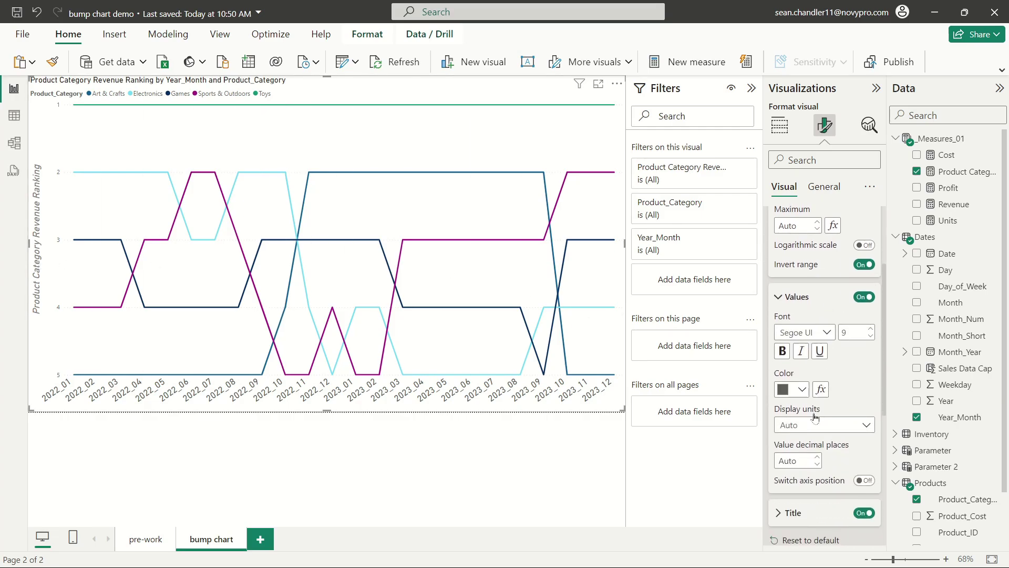
left_click(820, 288)
left_click(838, 318)
double_click(846, 289)
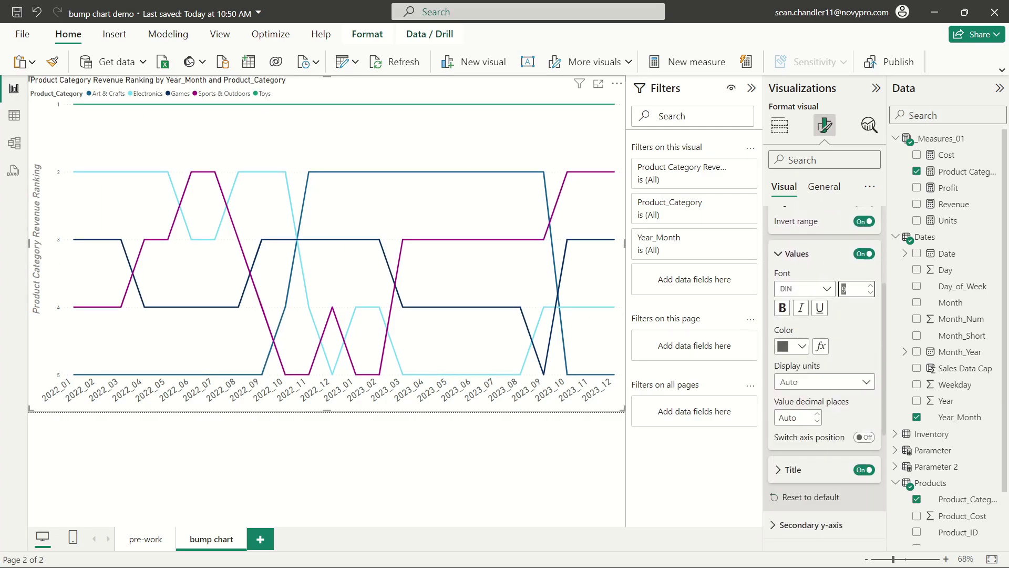
type("16")
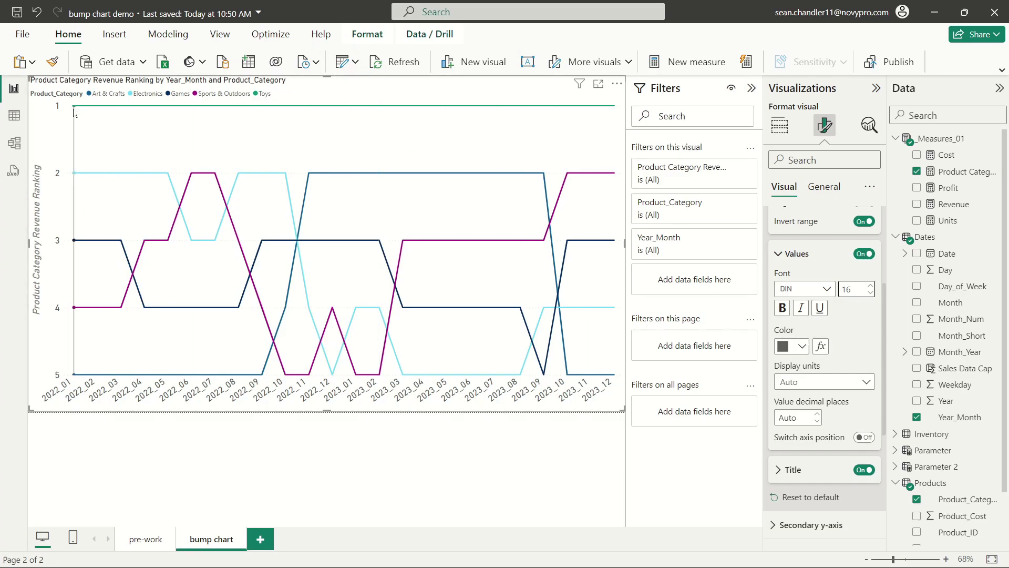
mouse_move(75, 113)
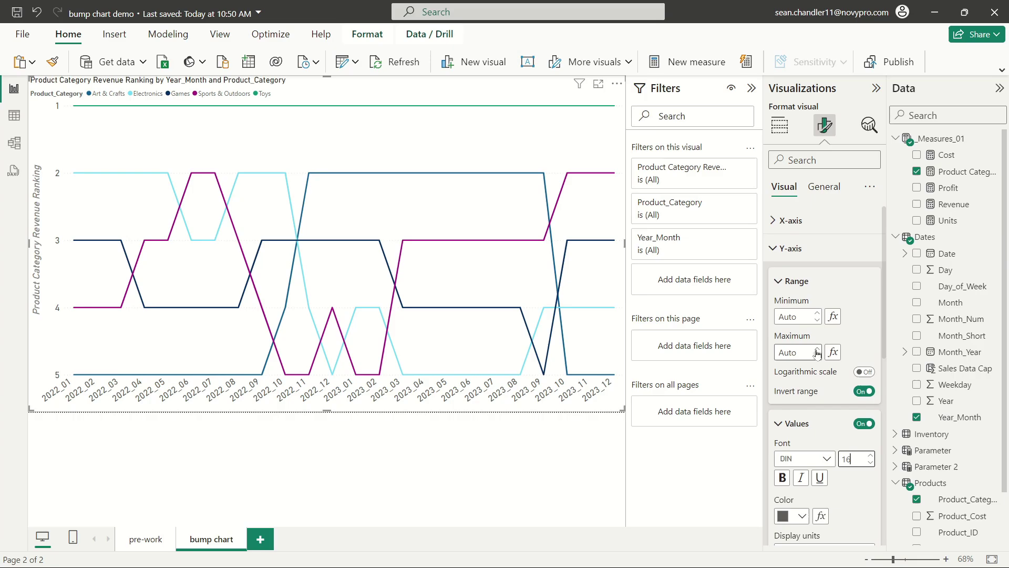
Set the y-axis Range minimum to 0.5 and maximum to 5.5.
left_click(794, 317)
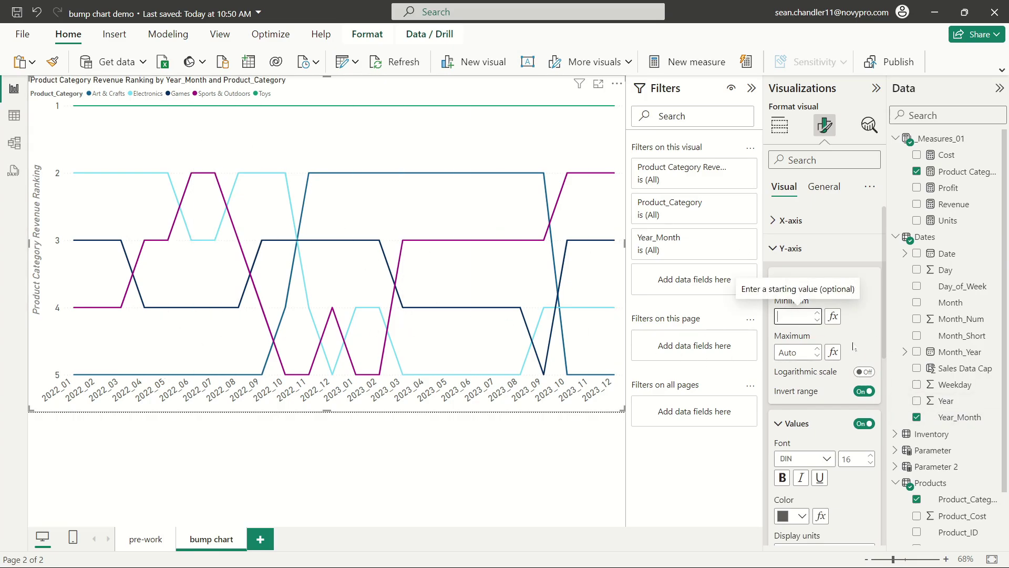
key("Tab")
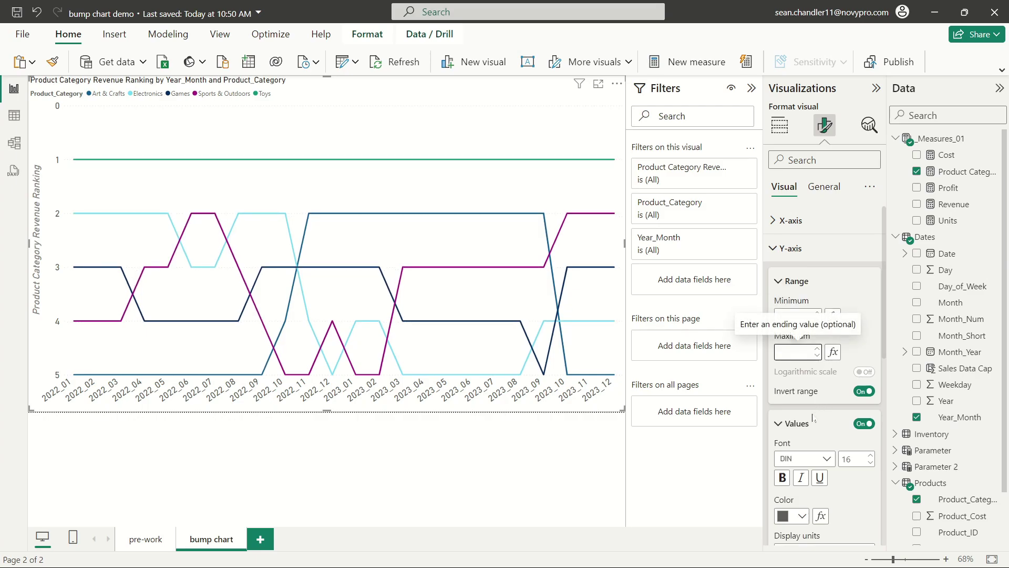
type("6")
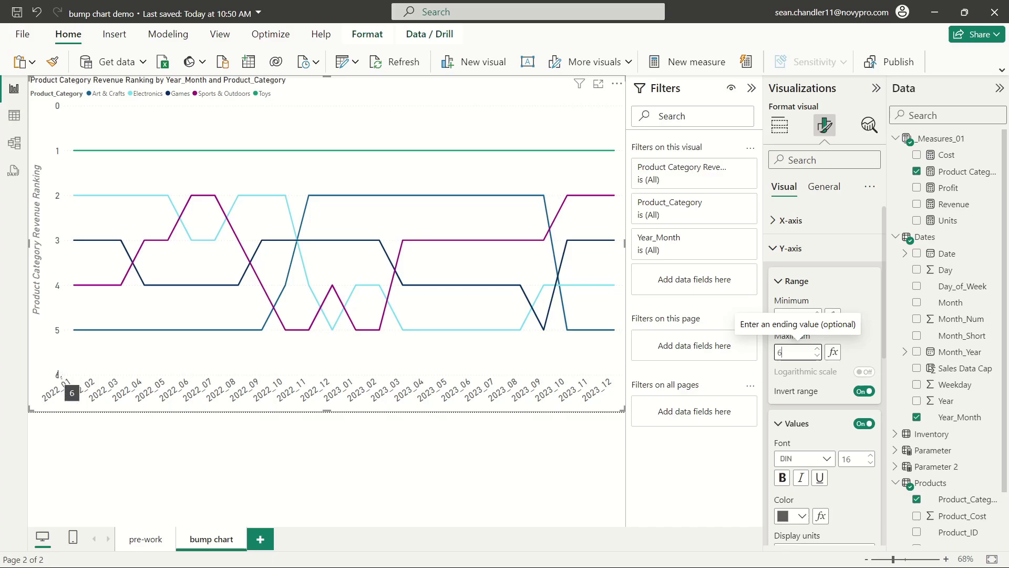
left_click(795, 316)
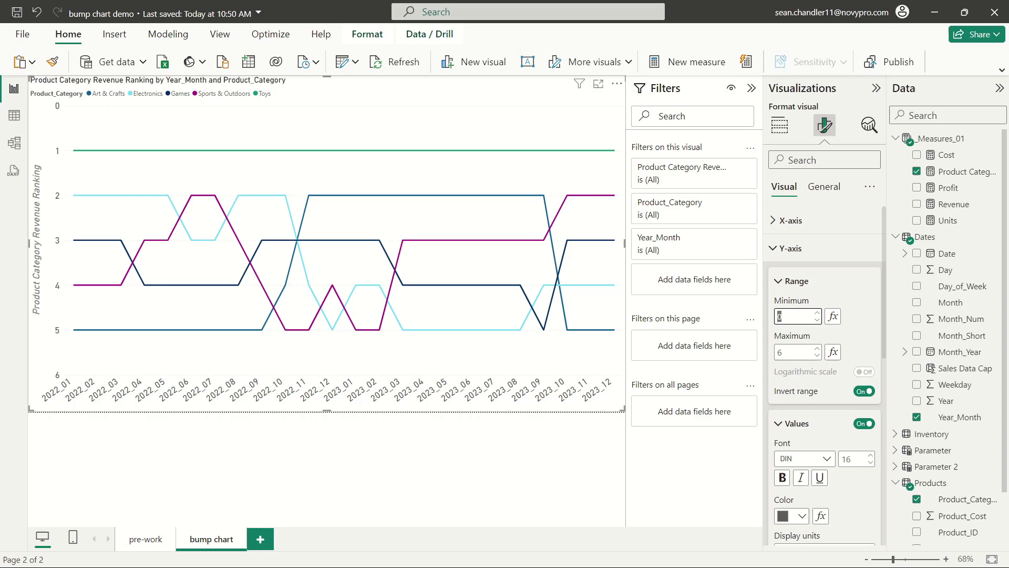
type(".5")
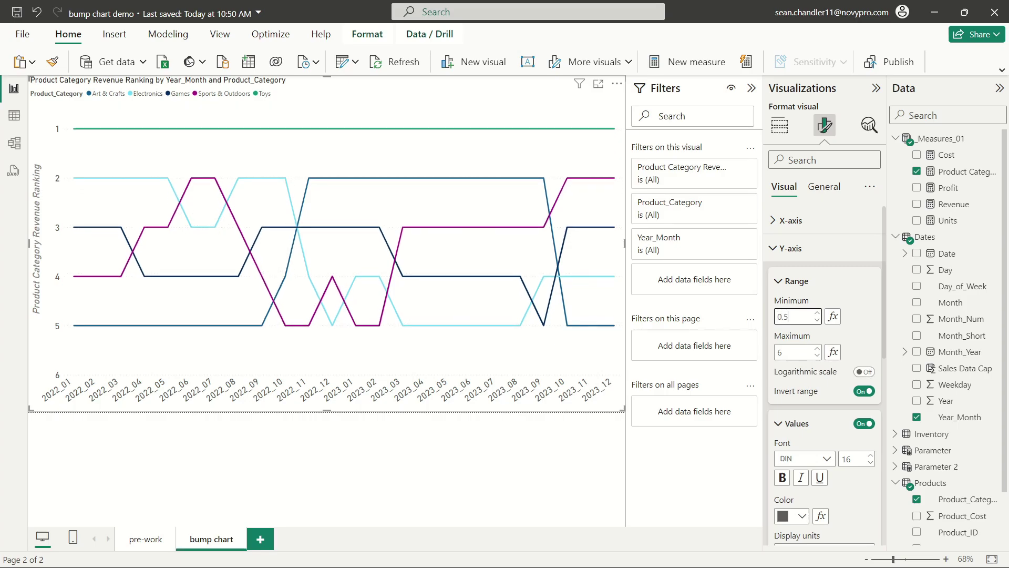
left_click(797, 352)
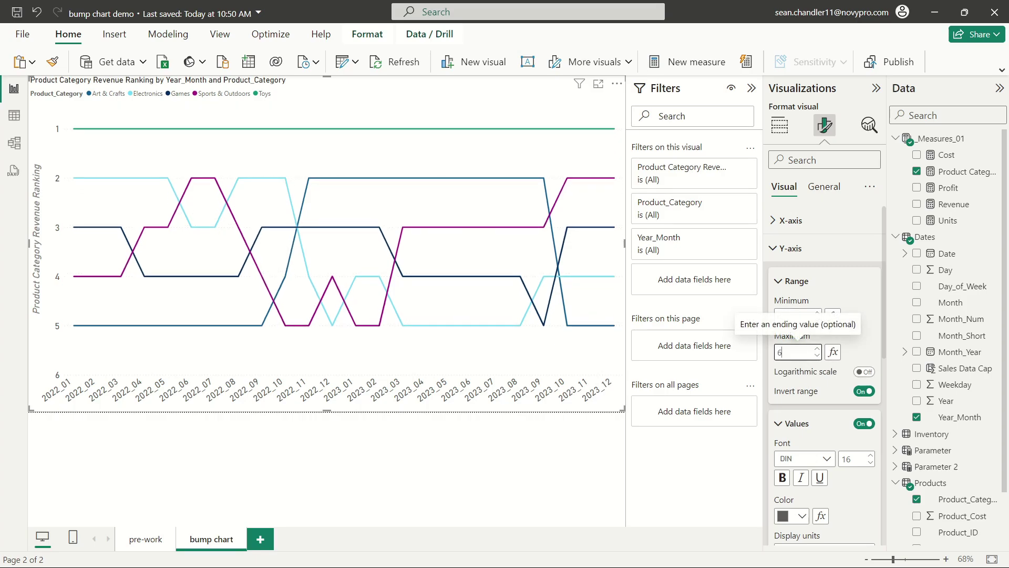
double_click(780, 352)
type("5.5")
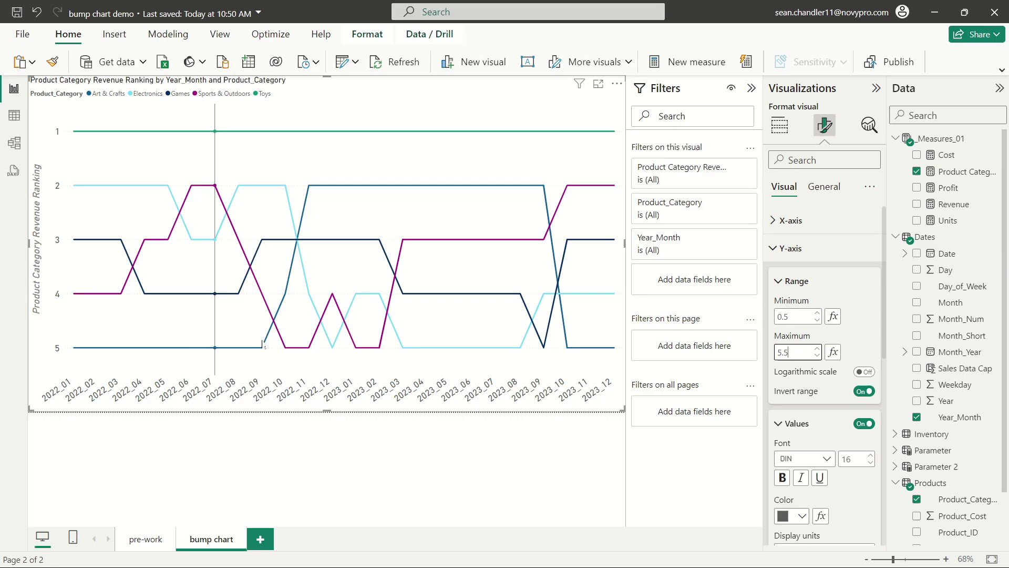
left_click(315, 83)
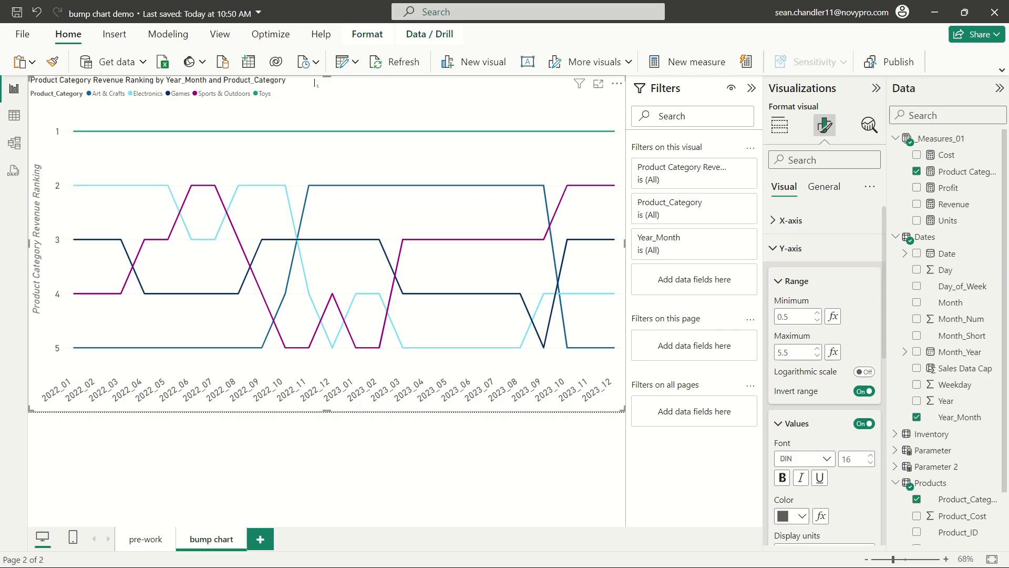
Change the ranking lines' Line Type to Smooth.
left_click(784, 248)
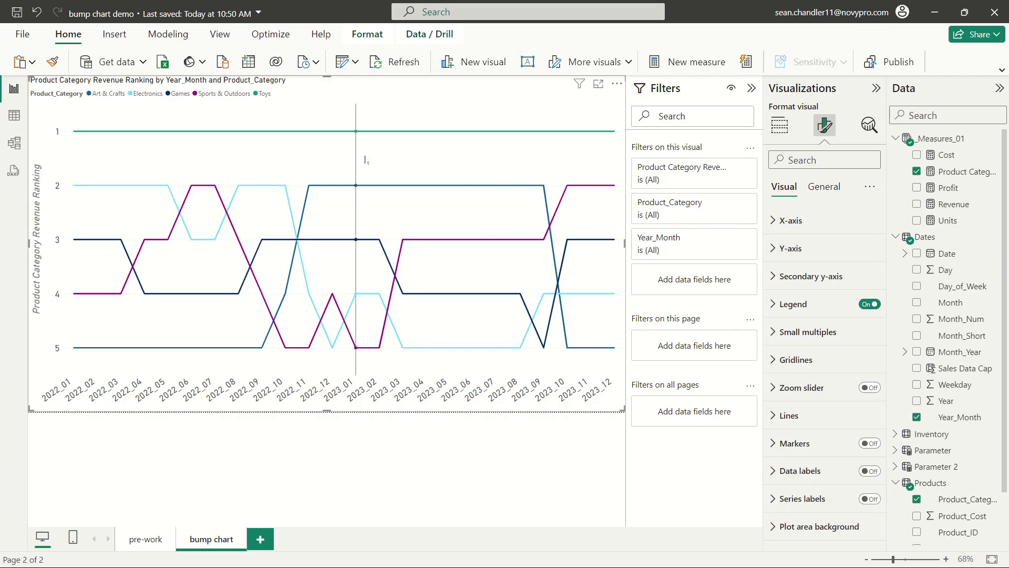
left_click(788, 415)
scroll(804, 324, "down", 3)
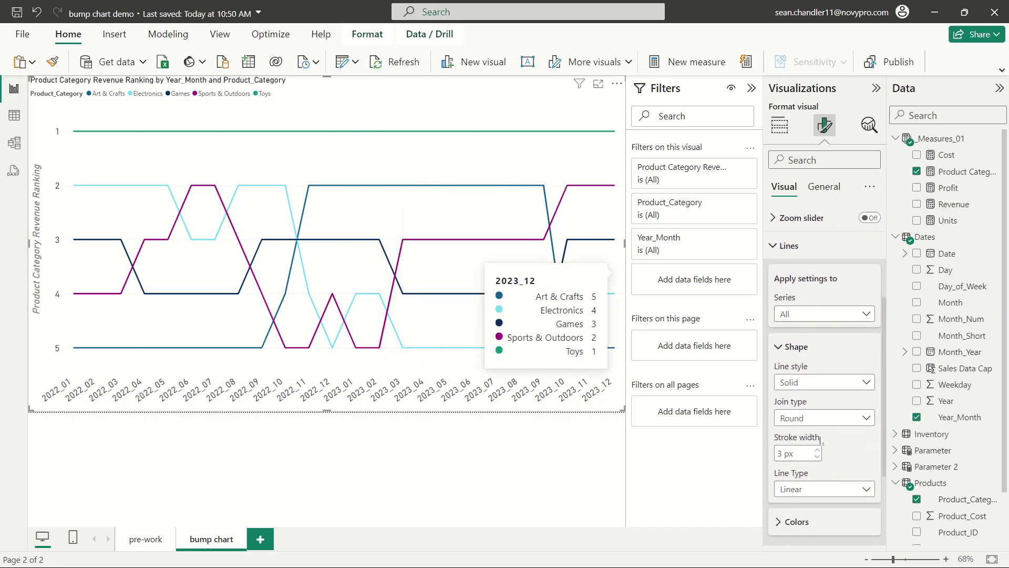
scroll(837, 447, "down", 3)
left_click(823, 360)
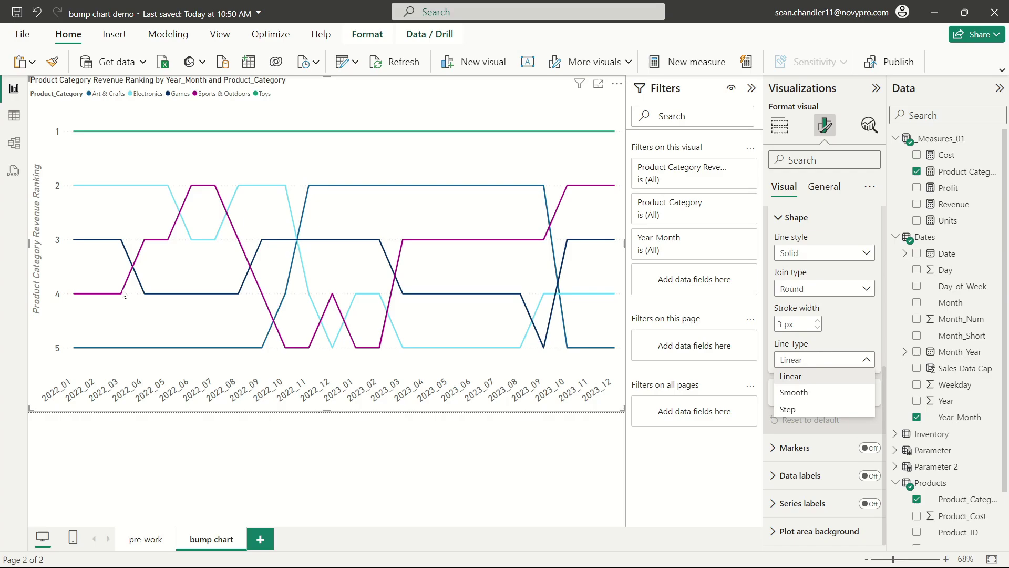
left_click(798, 393)
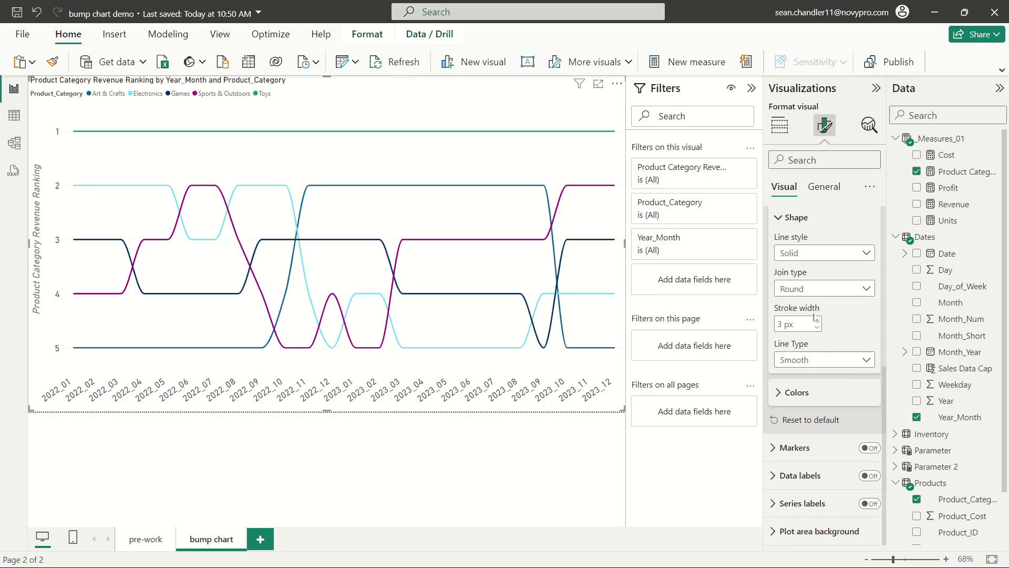
Adjust the line stroke width from 3 px to 5 px.
left_click(817, 320)
left_click(816, 320)
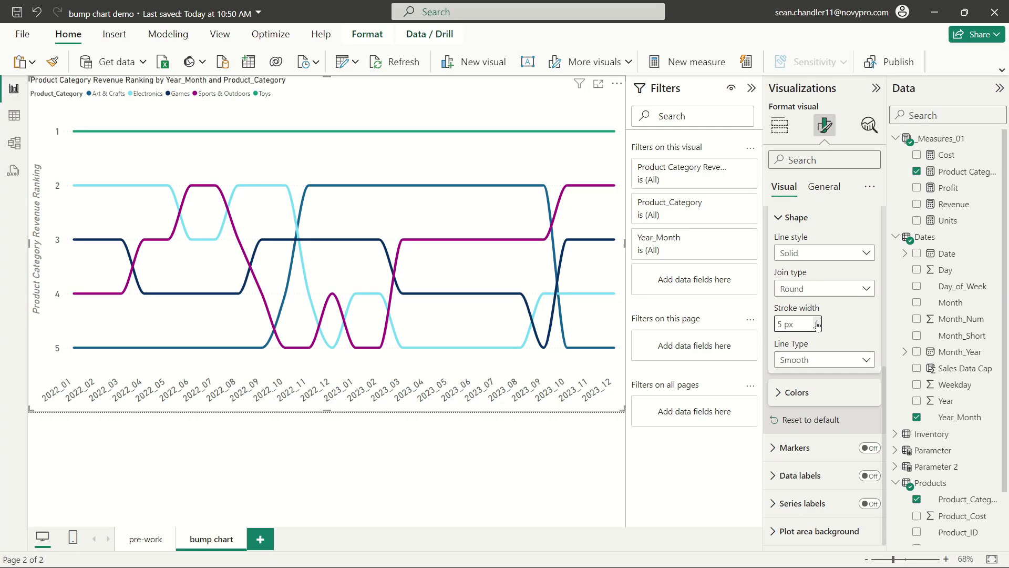
left_click(817, 321)
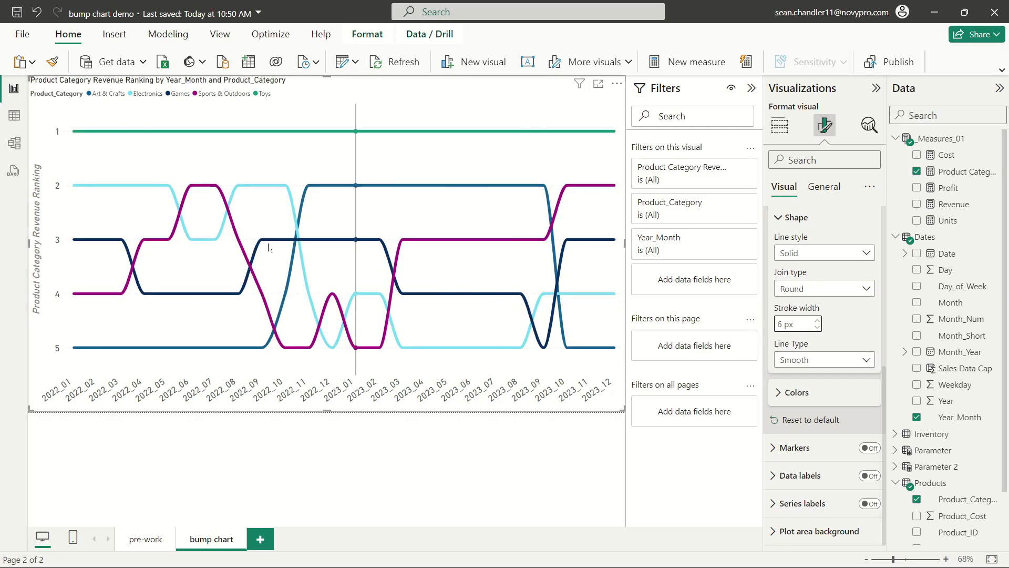
mouse_move(251, 168)
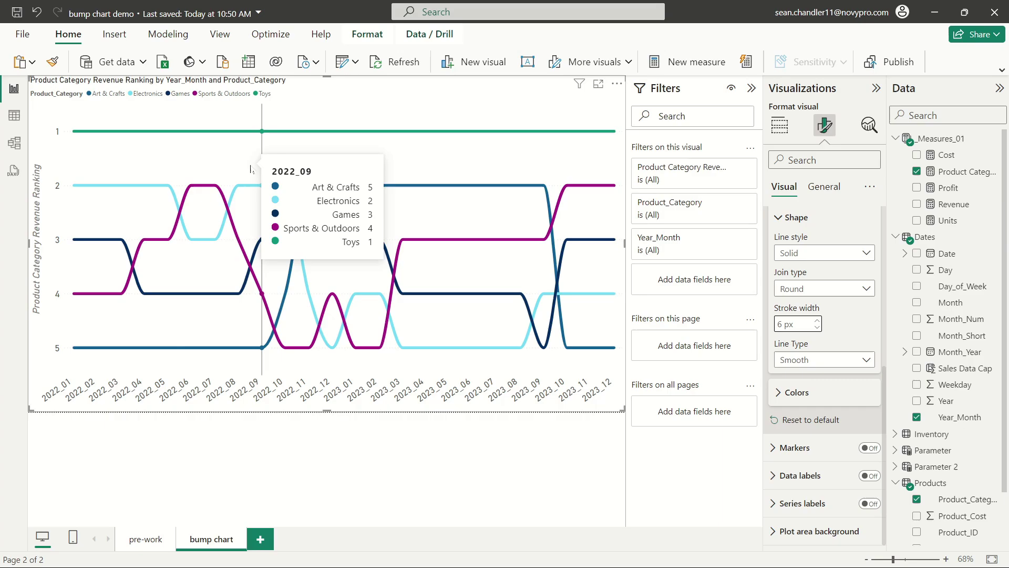
left_click(817, 328)
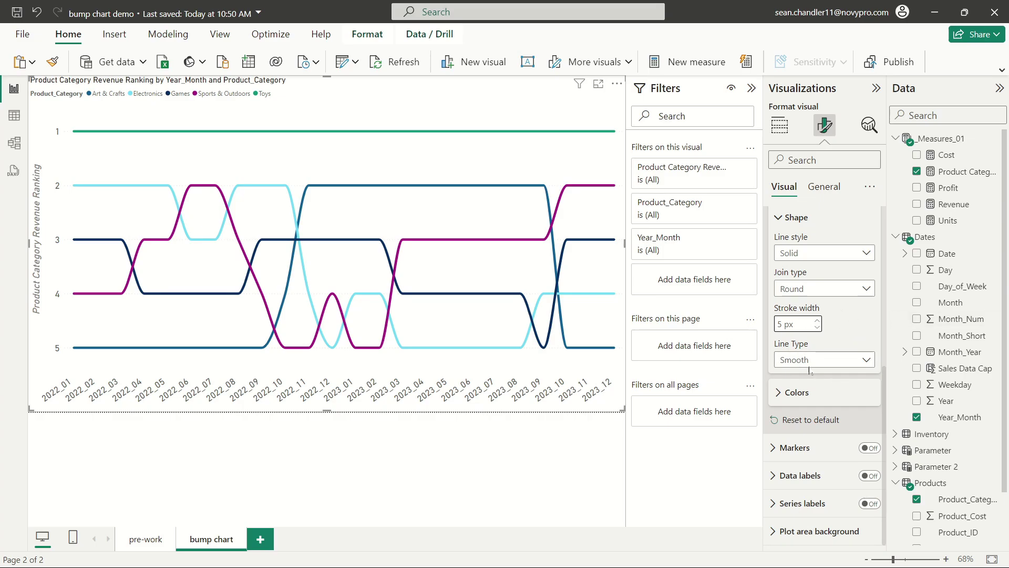
scroll(798, 292, "up", 4)
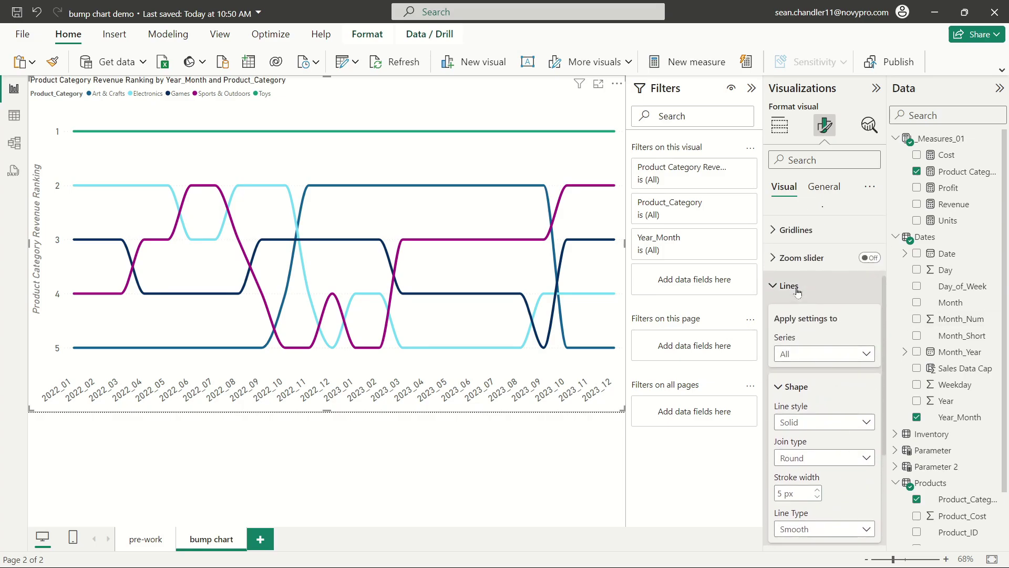
Turn on markers and enlarge them to 7 px on every data point.
left_click(789, 285)
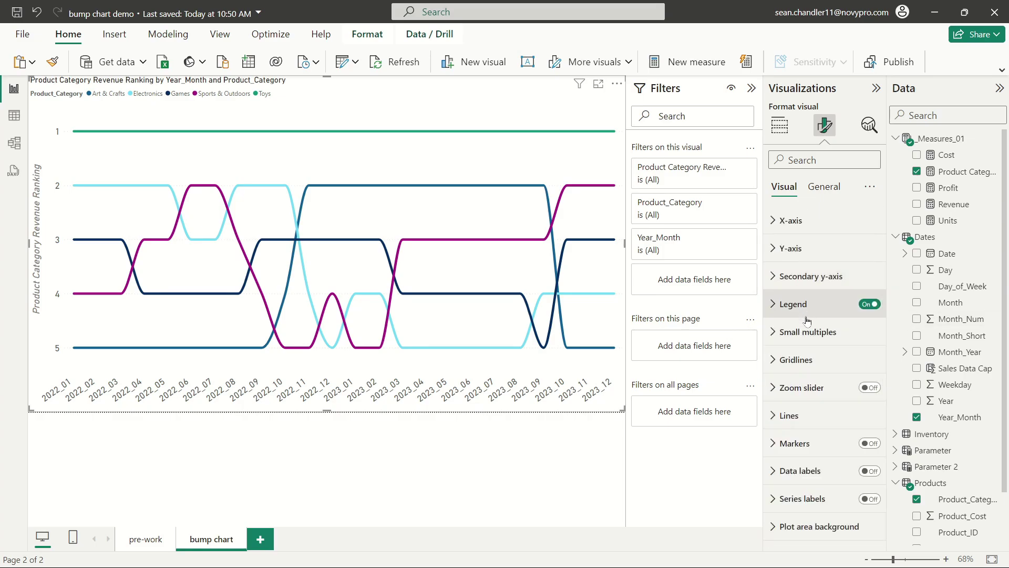
left_click(868, 444)
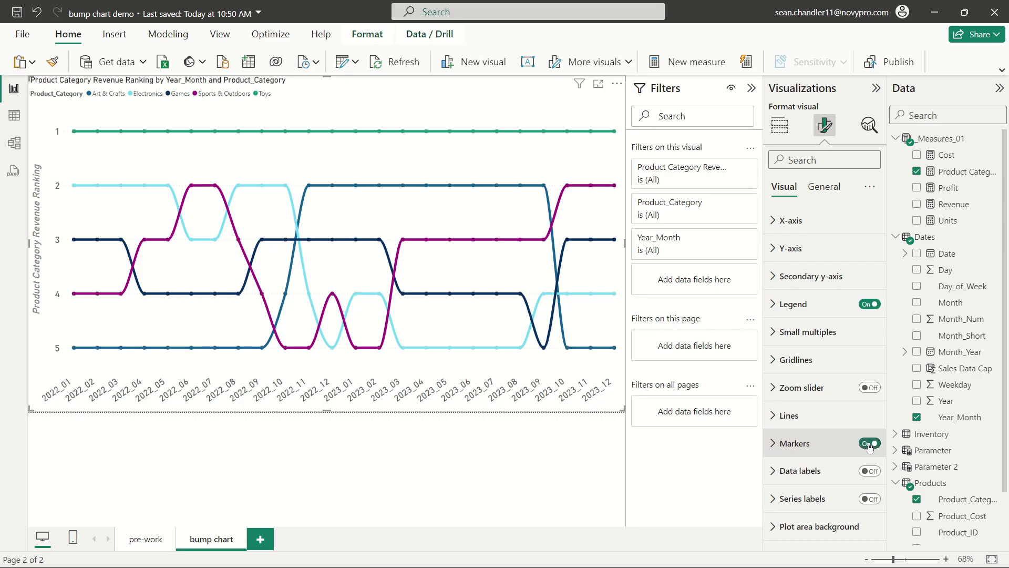
left_click(800, 446)
scroll(794, 382, "down", 1)
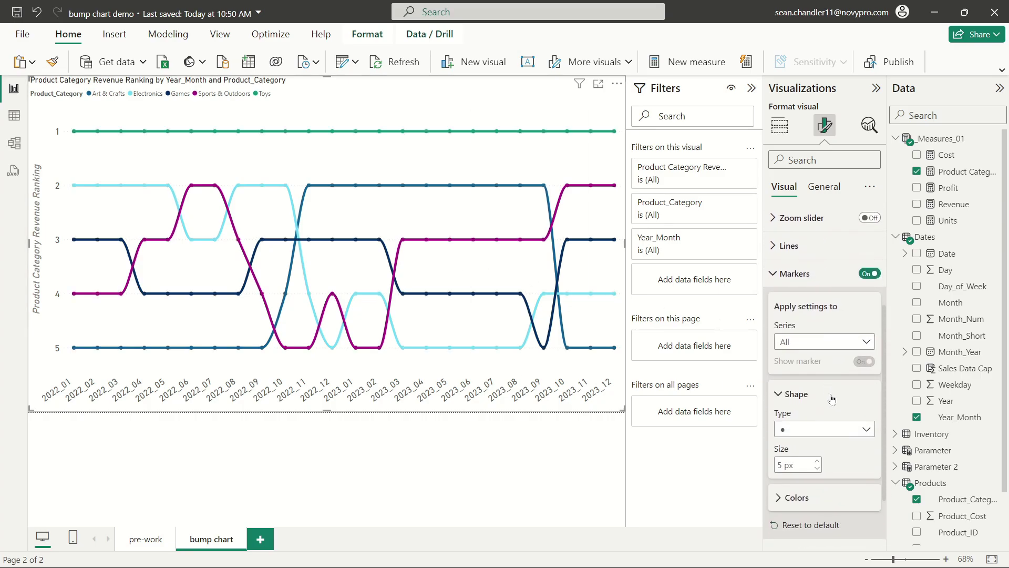
left_click(817, 461)
left_click(817, 461)
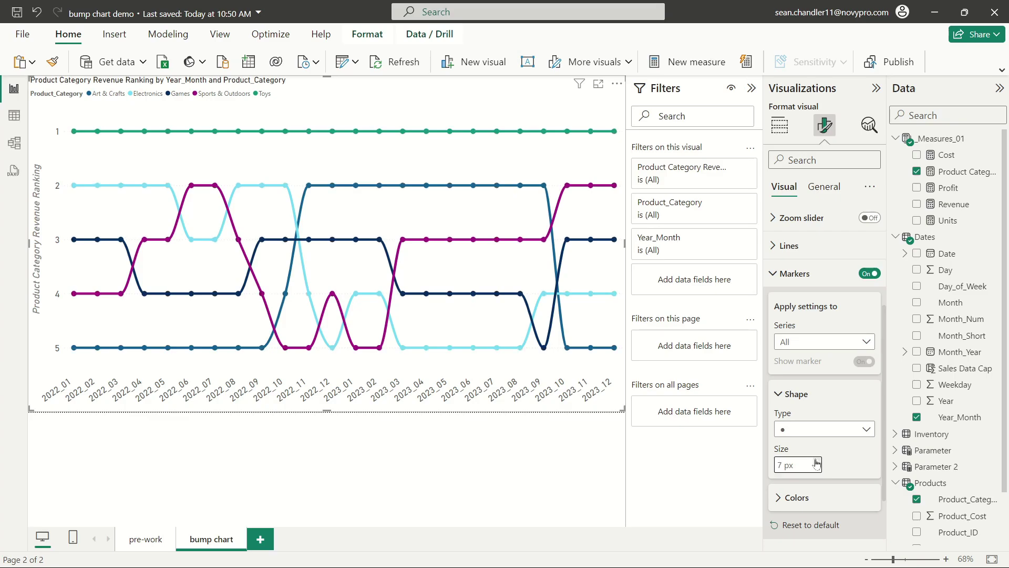
left_click(809, 274)
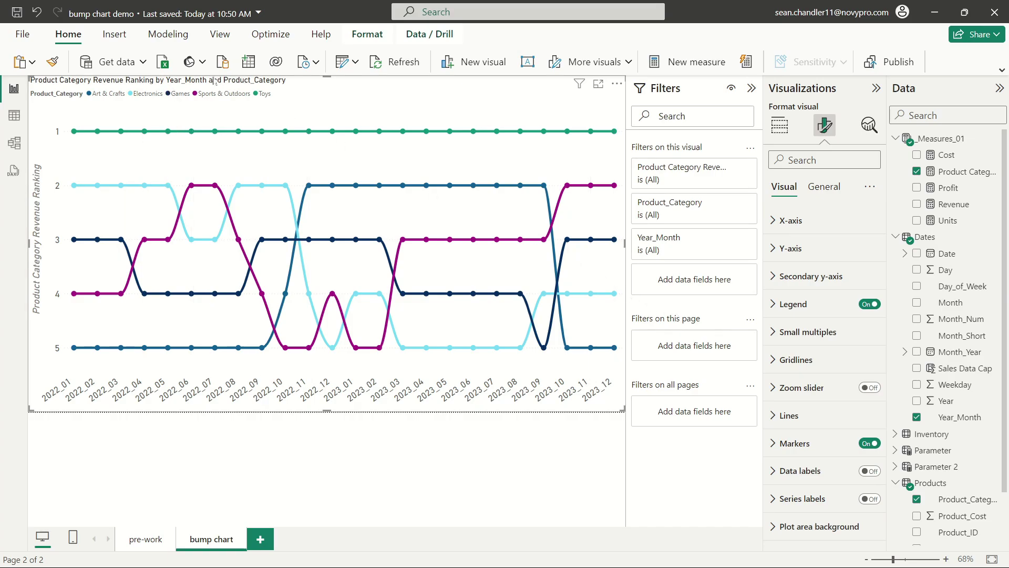
Hide the legend and turn on series labels at the lines' ends.
left_click(866, 304)
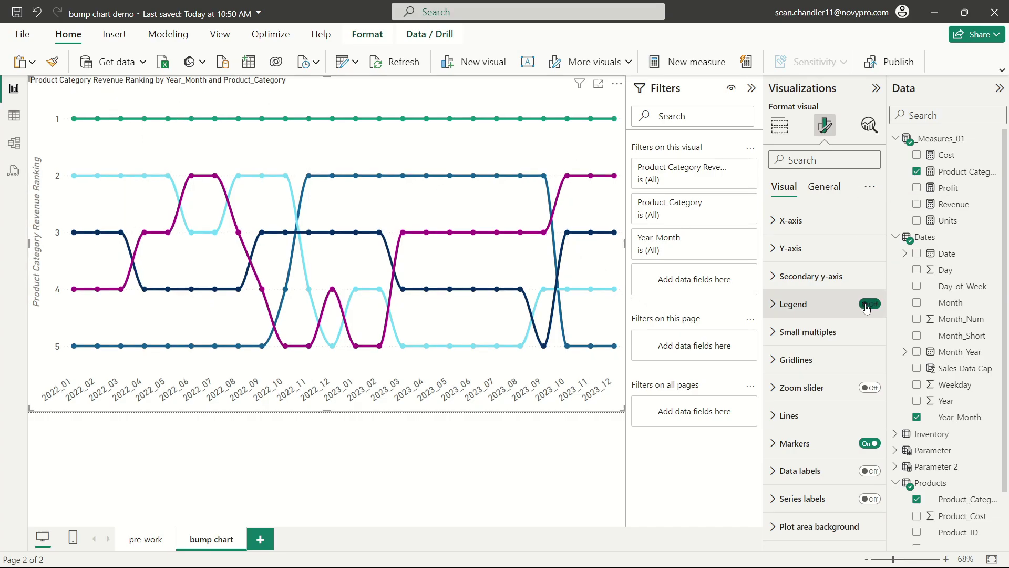
left_click(870, 498)
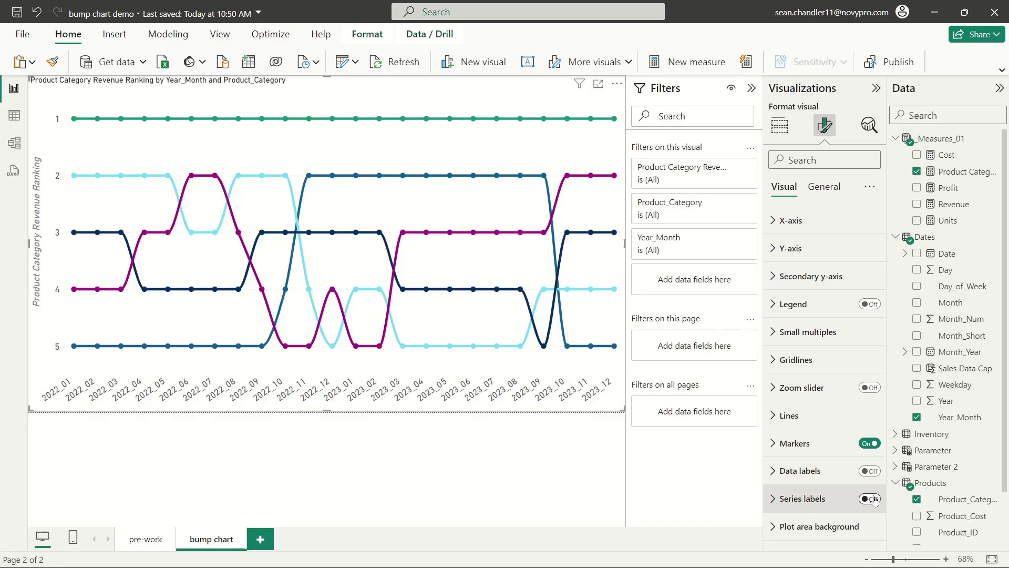
left_click(800, 494)
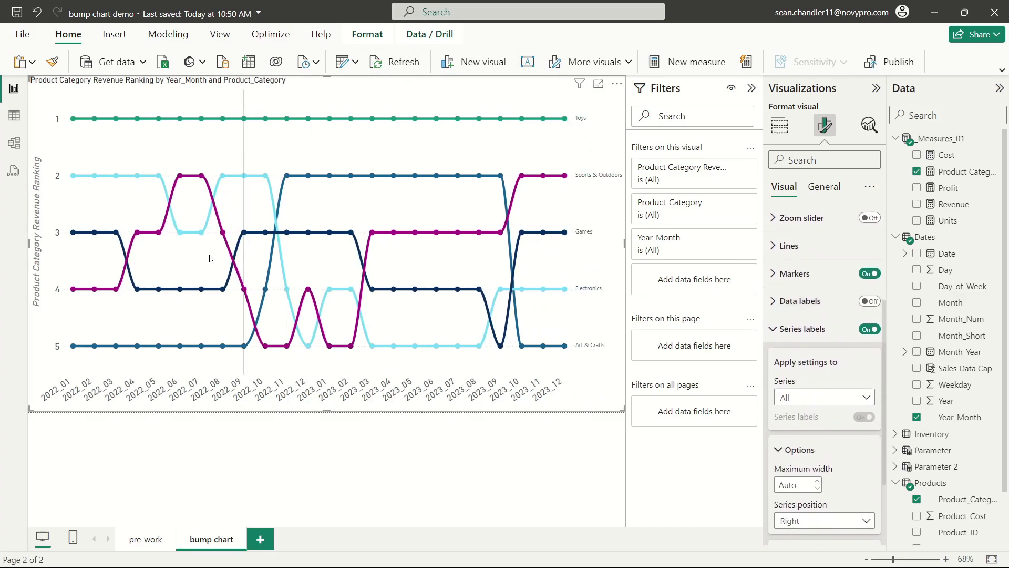
mouse_move(232, 235)
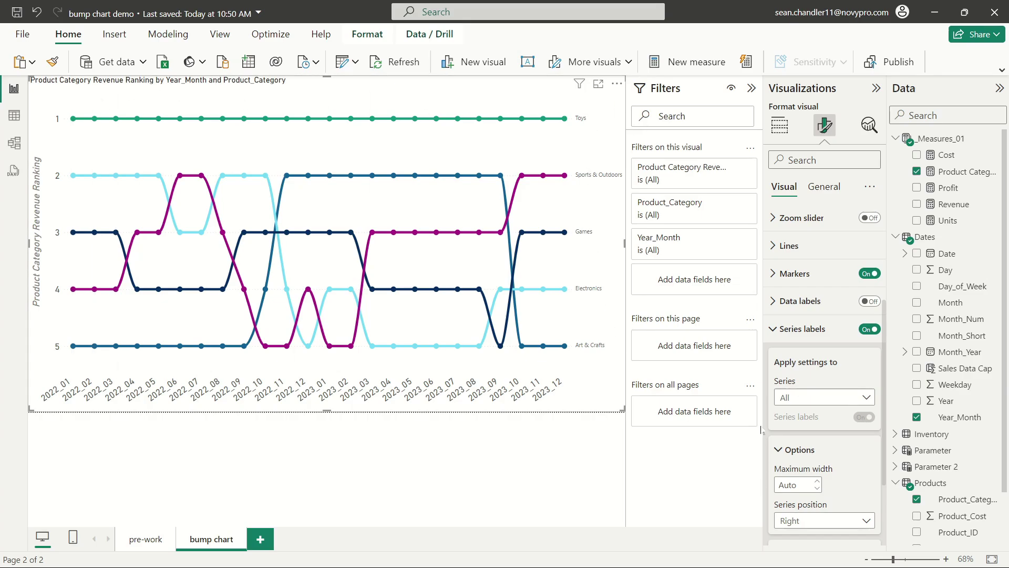
Style the series label values in bold DIN at size 15.
scroll(799, 421, "down", 2)
left_click(796, 446)
scroll(800, 363, "down", 2)
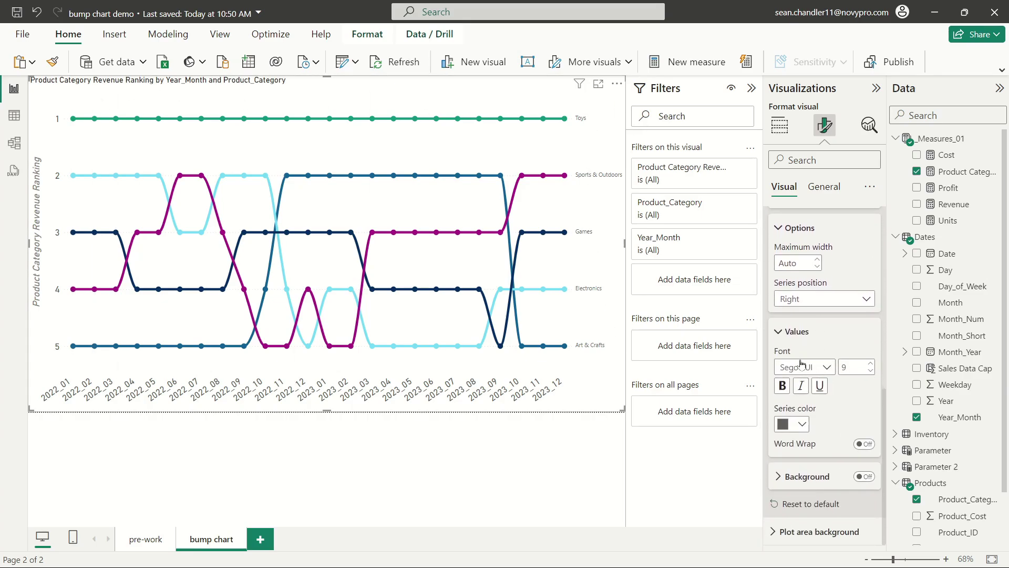
left_click(801, 363)
left_click(804, 181)
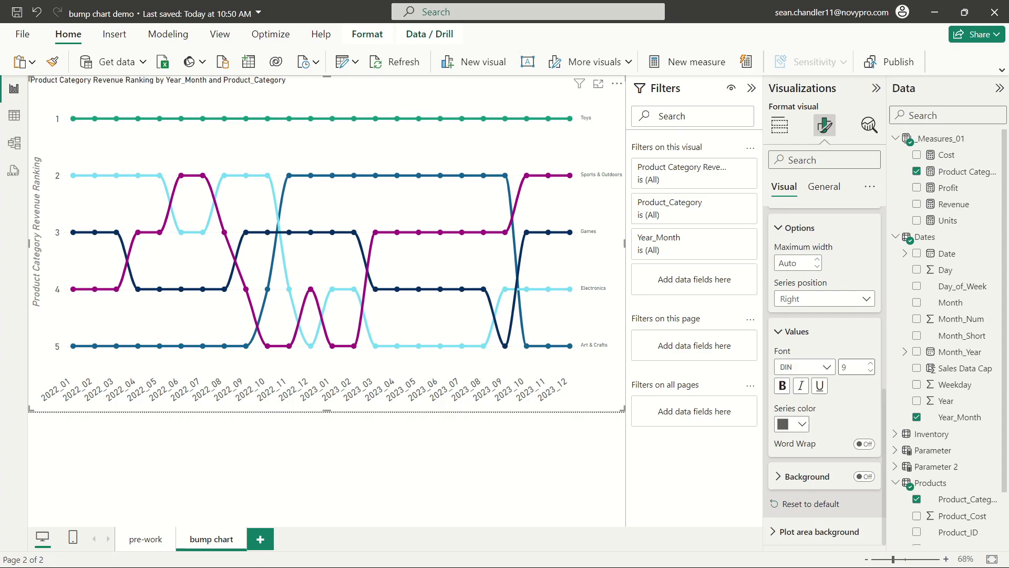
left_click(871, 363)
left_click(871, 363)
left_click(872, 364)
left_click(871, 364)
left_click(872, 364)
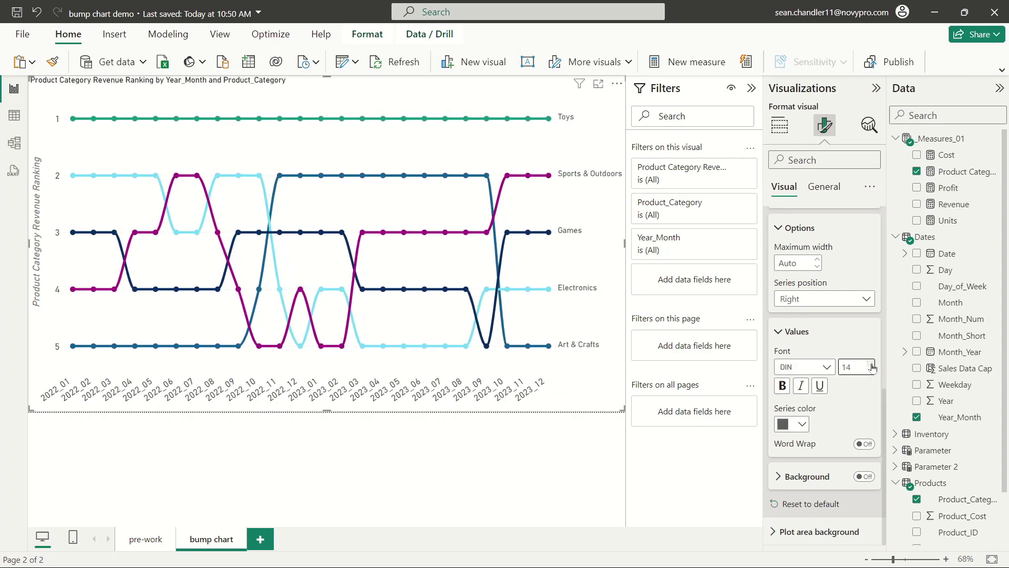
left_click(871, 364)
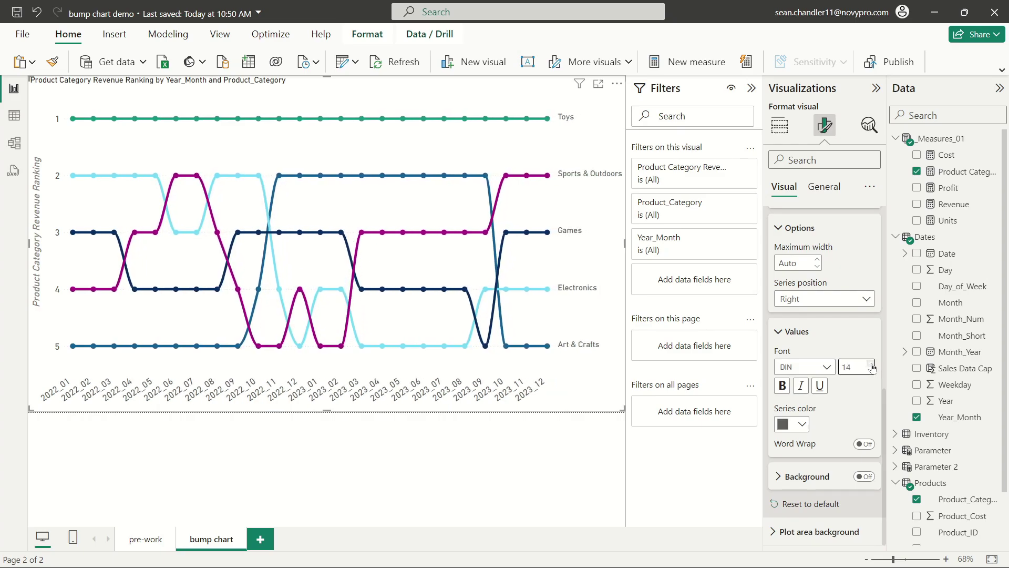
left_click(783, 387)
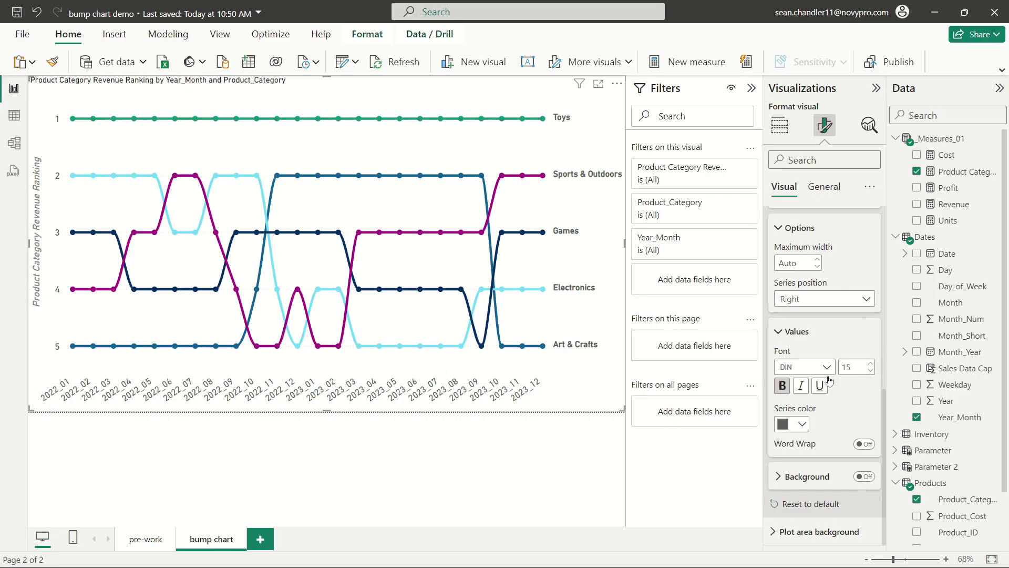
scroll(830, 368, "up", 3)
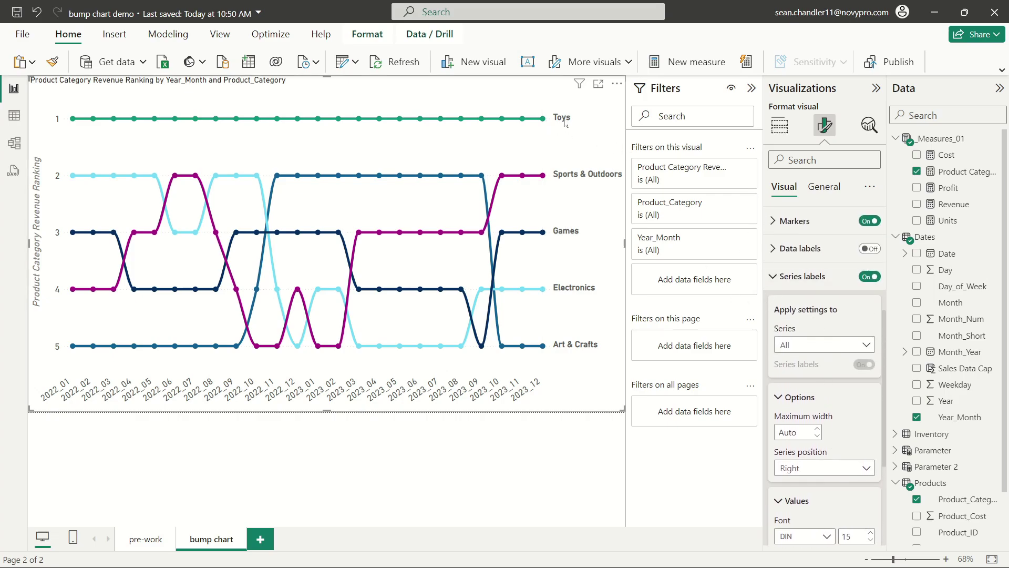
scroll(830, 434, "down", 3)
scroll(831, 435, "down", 2)
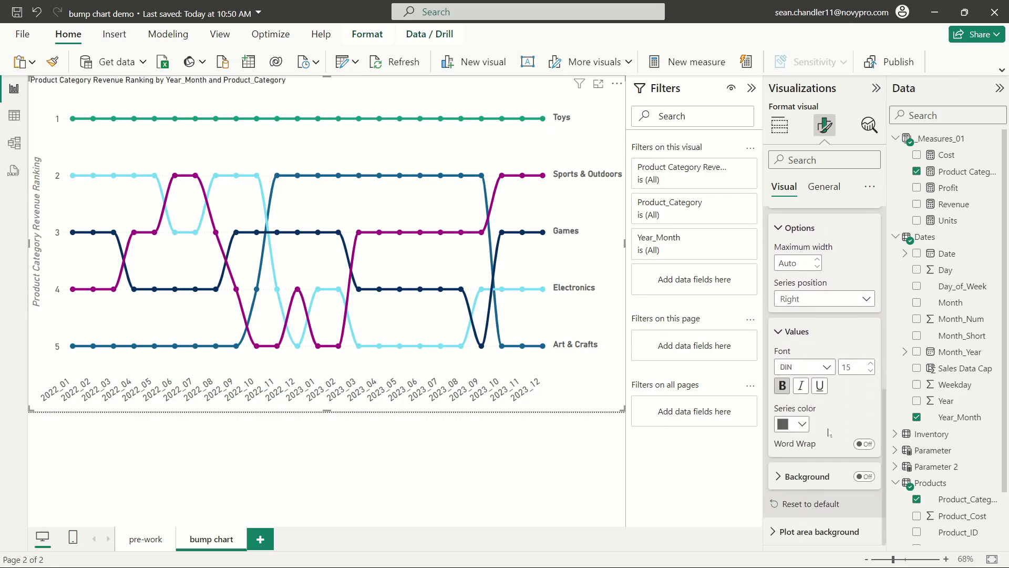
mouse_move(521, 121)
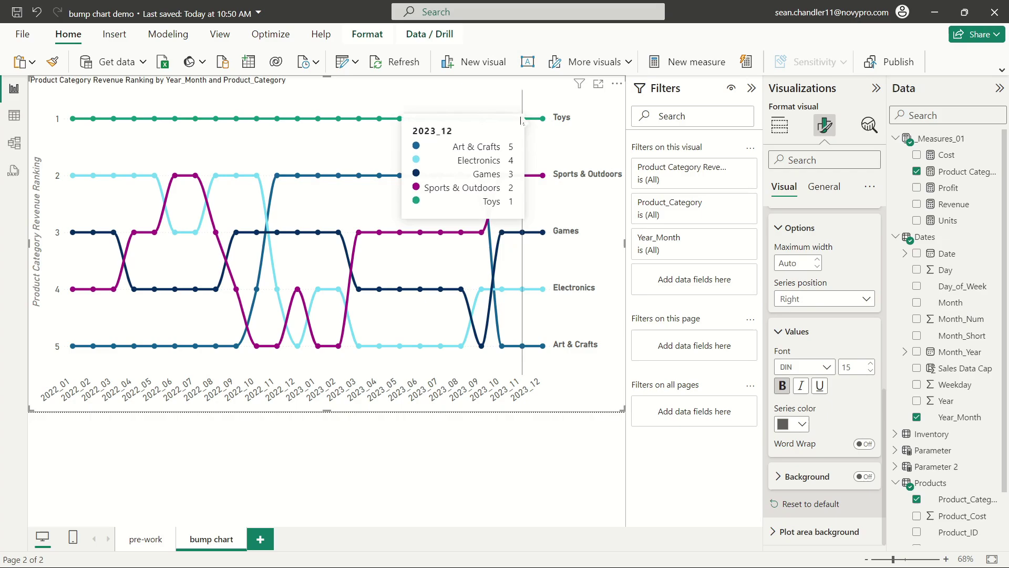
scroll(826, 326, "up", 4)
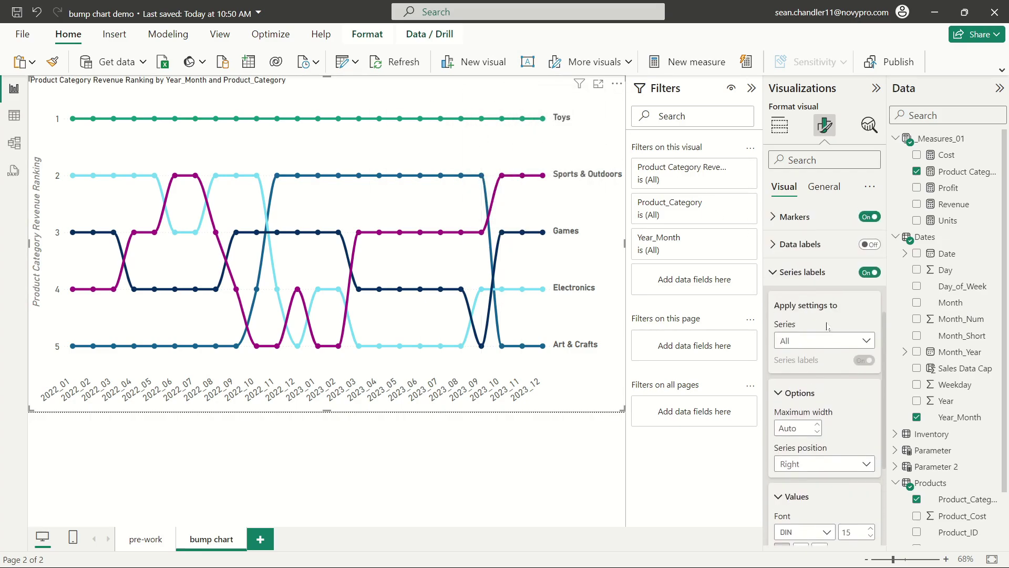
Colour the Art & Crafts label blue and the Electronics label light cyan.
left_click(818, 341)
left_click(814, 378)
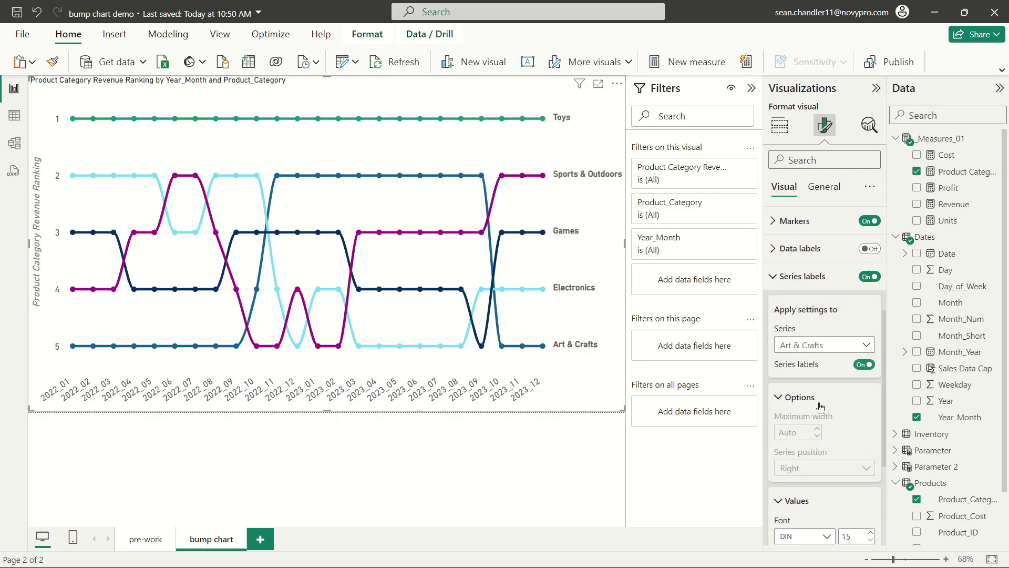
scroll(820, 400, "down", 3)
left_click(791, 443)
left_click(835, 229)
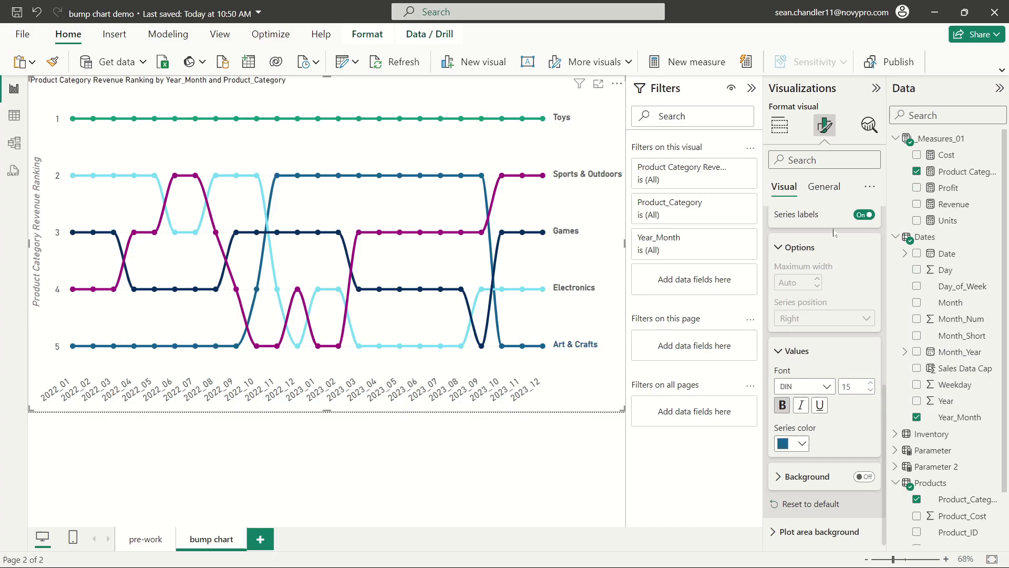
scroll(829, 359, "up", 3)
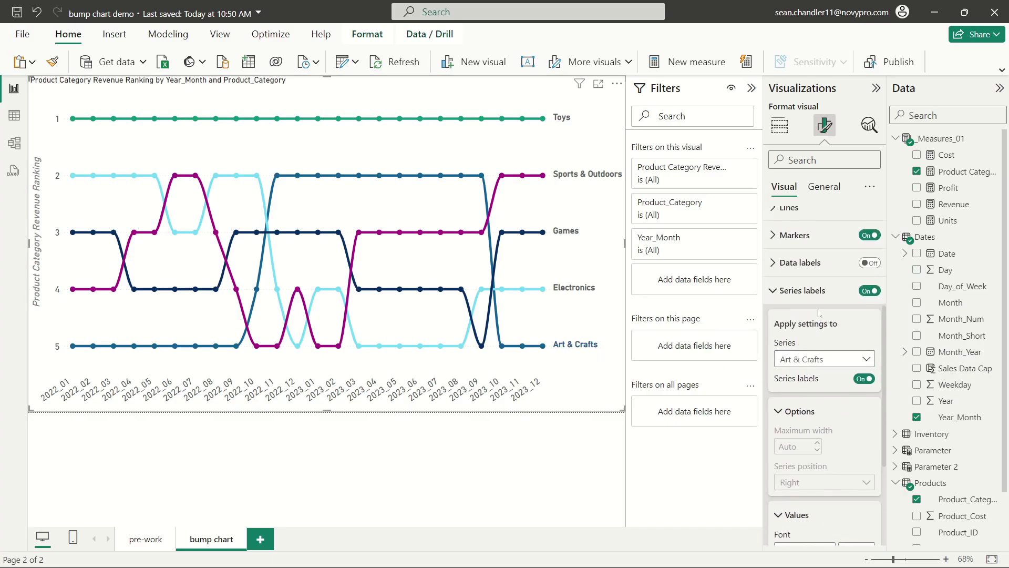
left_click(823, 364)
left_click(796, 409)
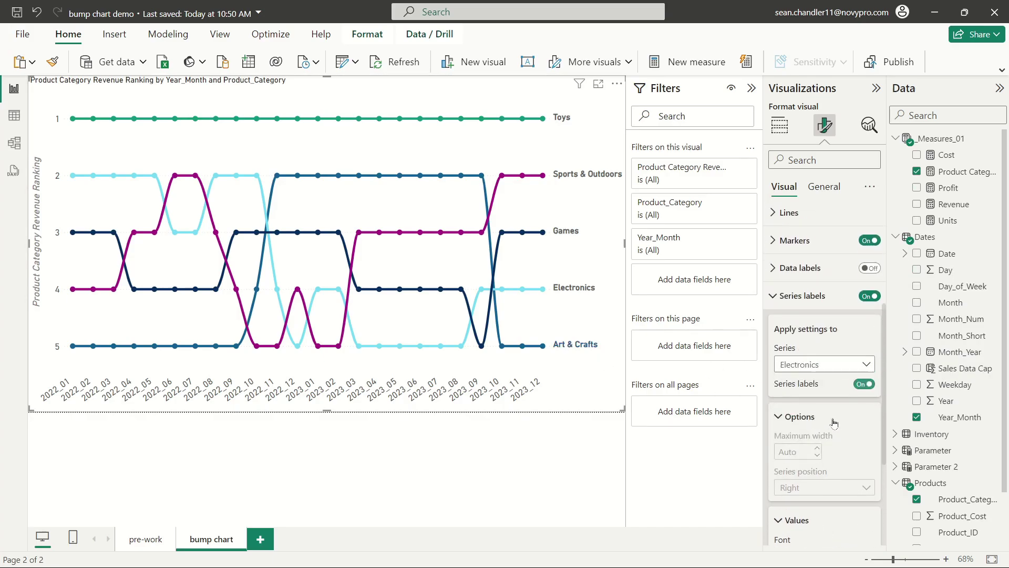
scroll(804, 401, "down", 3)
left_click(801, 444)
left_click(855, 236)
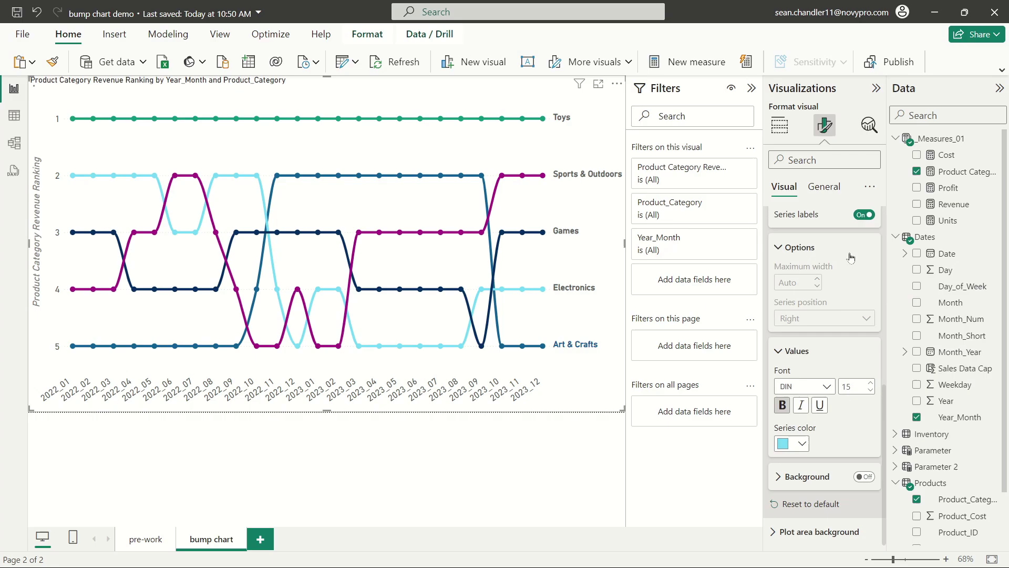
scroll(823, 366, "up", 3)
Colour the Games label navy and the Sports & Outdoors label magenta.
left_click(823, 364)
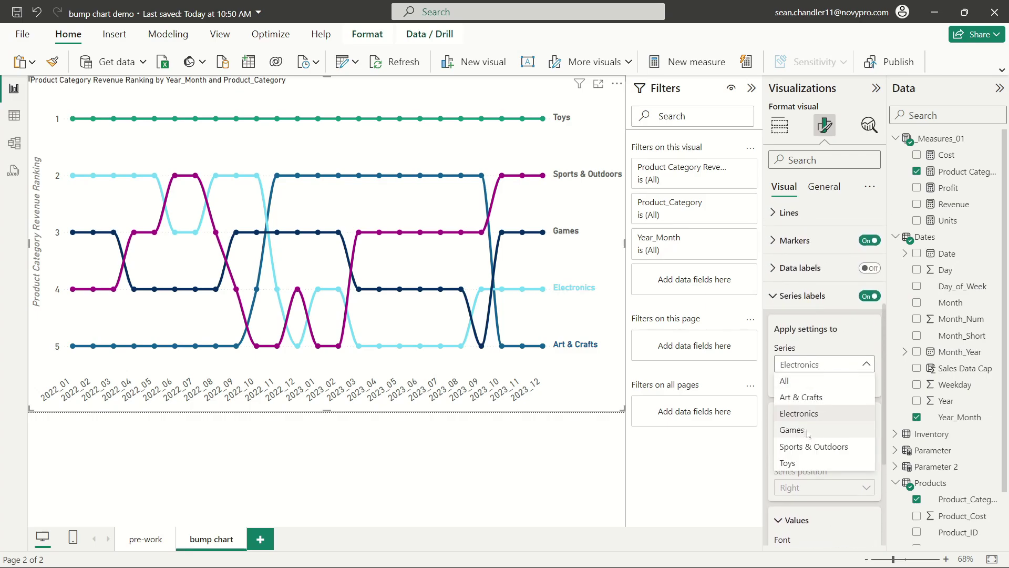
left_click(797, 428)
scroll(798, 436, "down", 3)
left_click(798, 444)
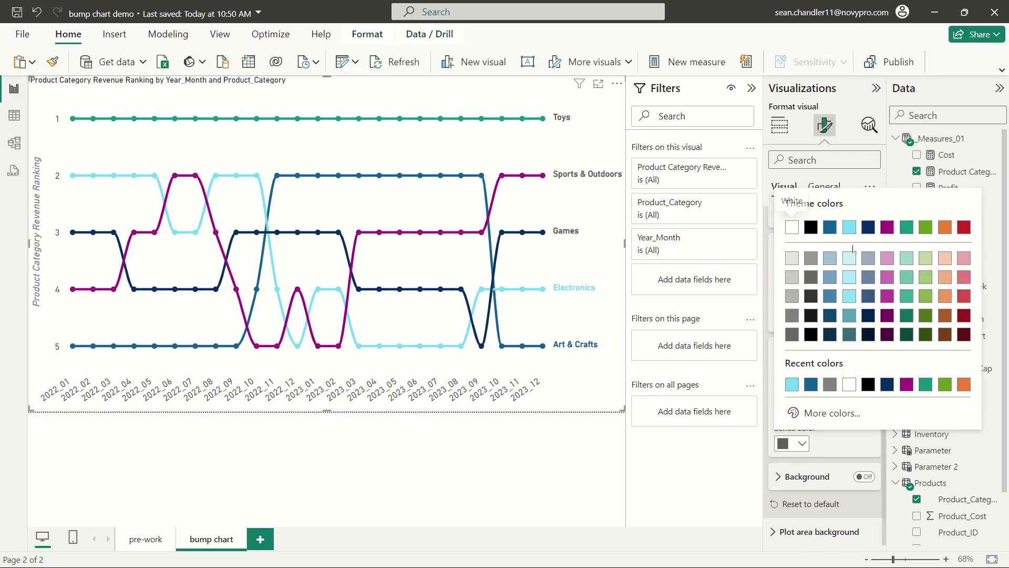
left_click(873, 231)
scroll(817, 357, "up", 3)
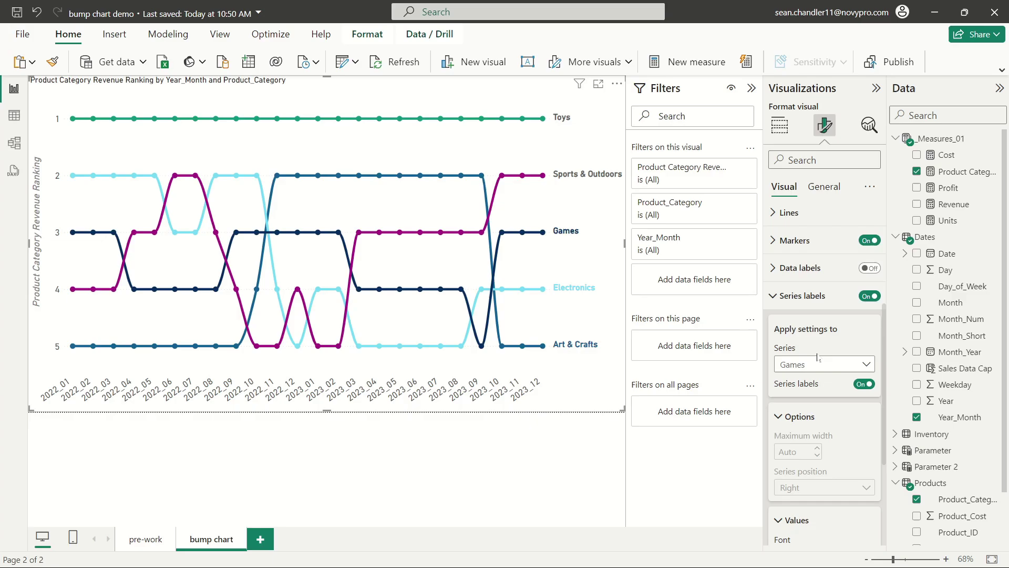
left_click(819, 363)
left_click(820, 444)
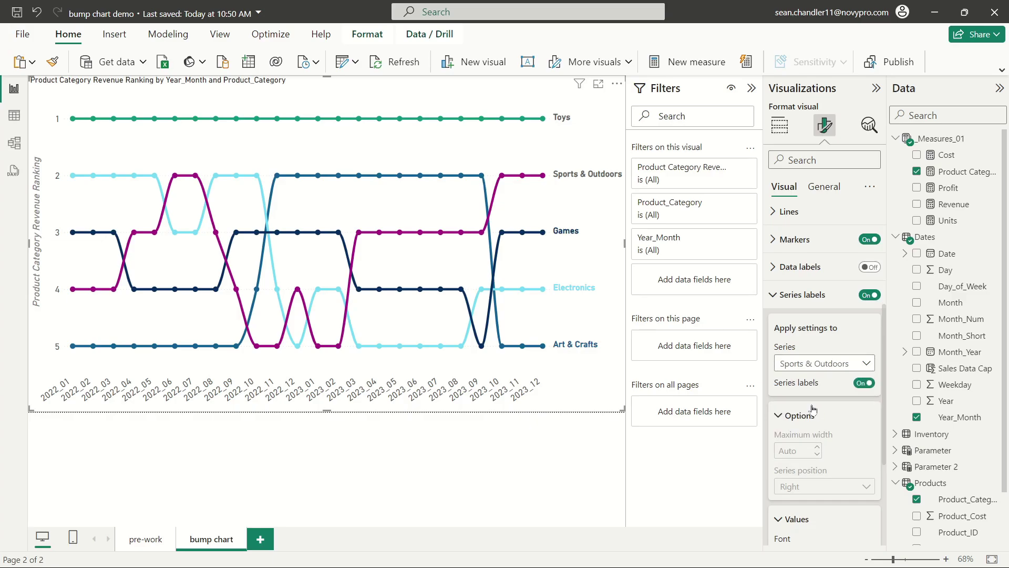
scroll(817, 505, "down", 3)
left_click(798, 444)
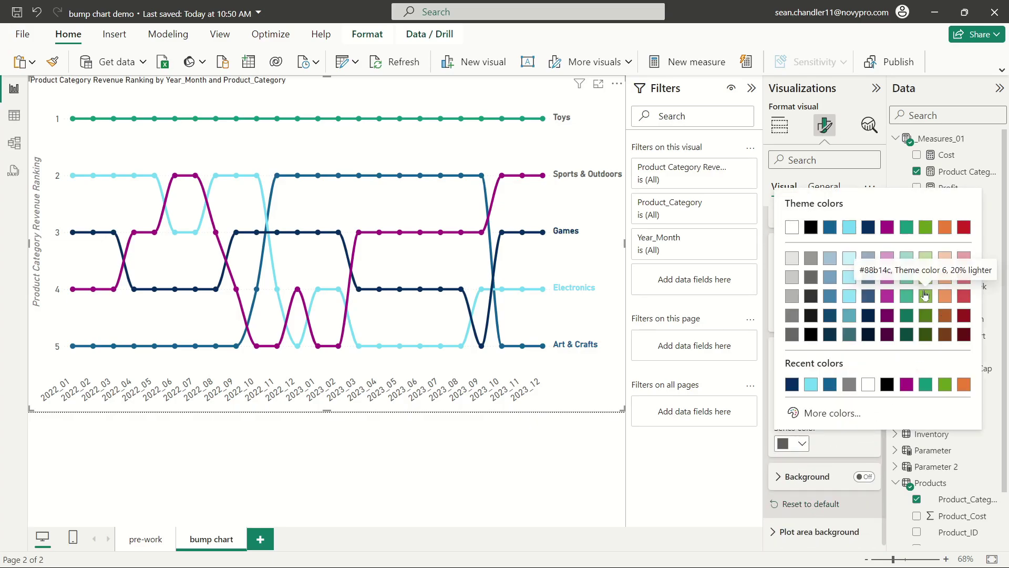
left_click(888, 227)
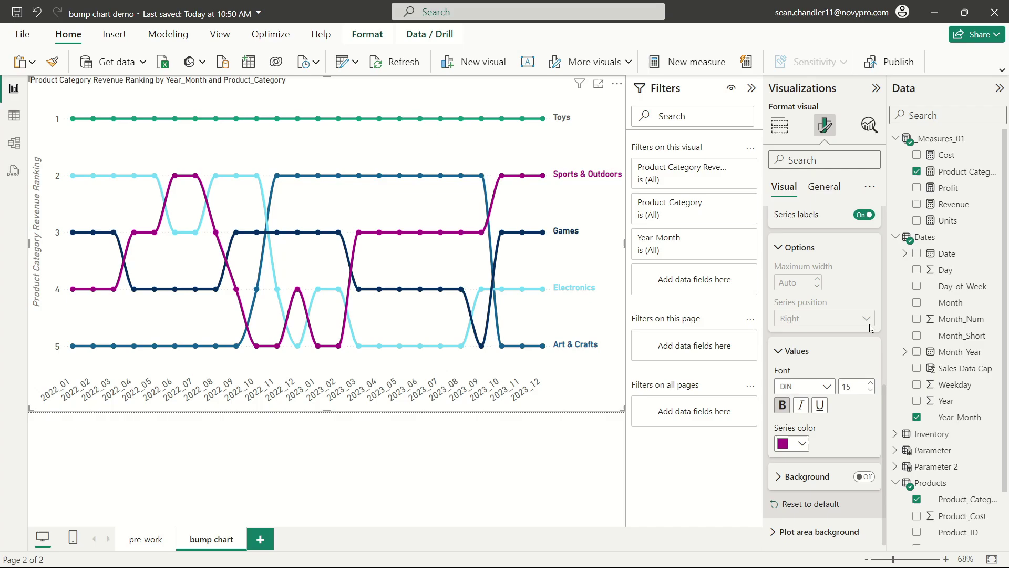
scroll(874, 373, "up", 2)
Colour the Toys label teal to match its line.
scroll(874, 373, "up", 2)
left_click(841, 365)
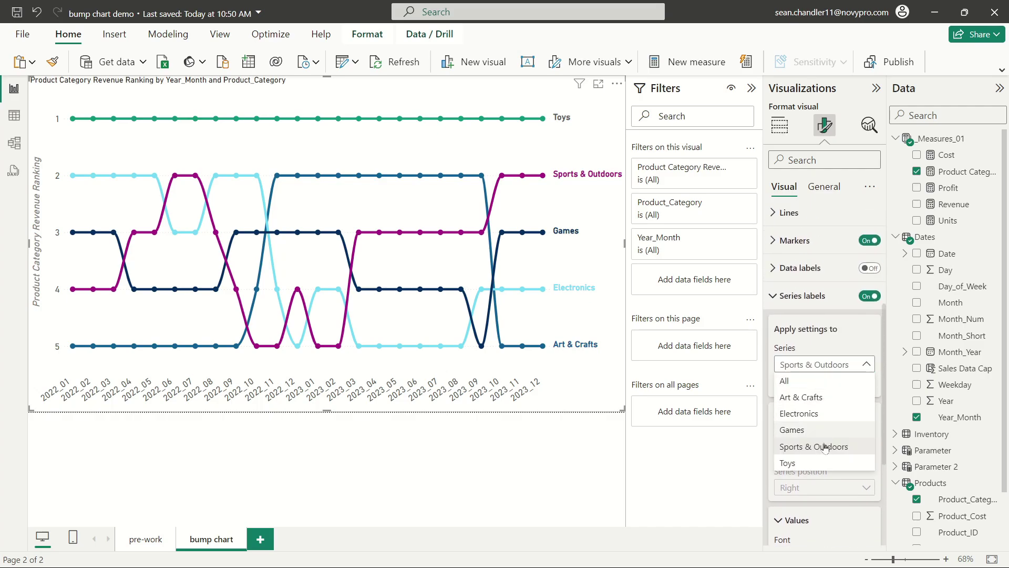
left_click(824, 462)
scroll(824, 462, "down", 2)
left_click(791, 443)
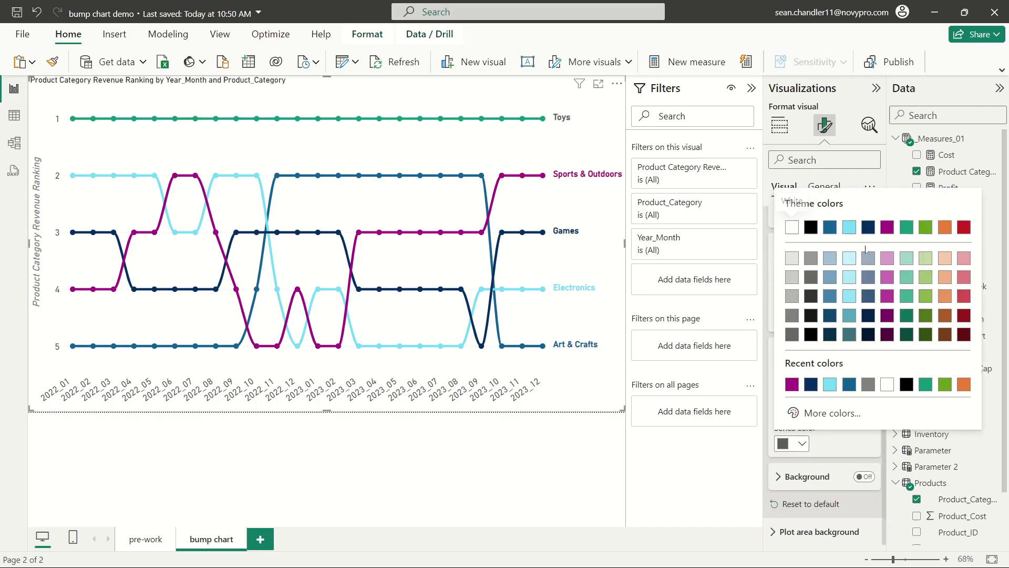
left_click(906, 228)
left_click(779, 125)
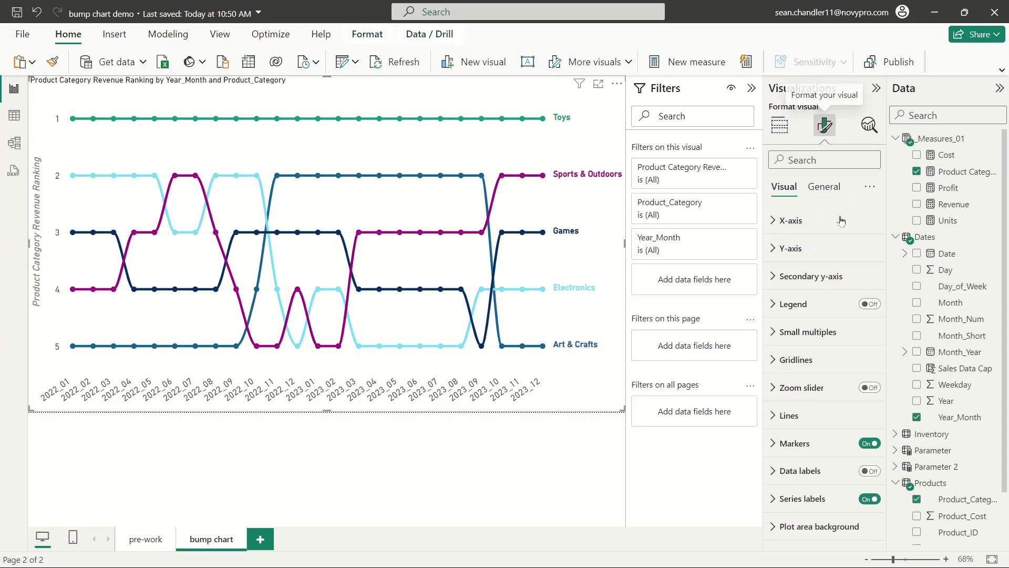
Title the chart 'Change in Product Category Ranking Over Time Based on Revenue', size 18, italic.
left_click(825, 186)
left_click(820, 248)
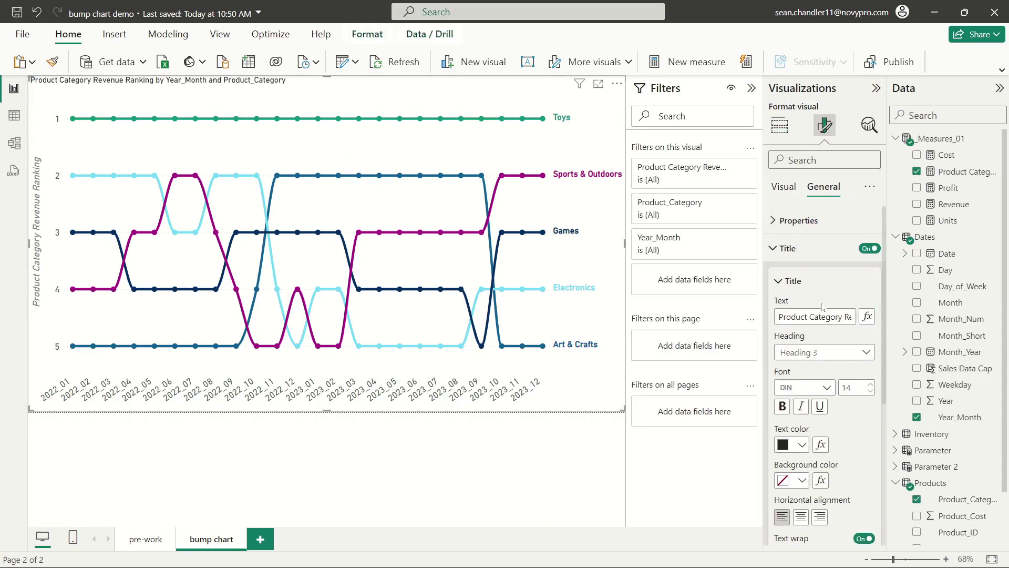
left_click(821, 316)
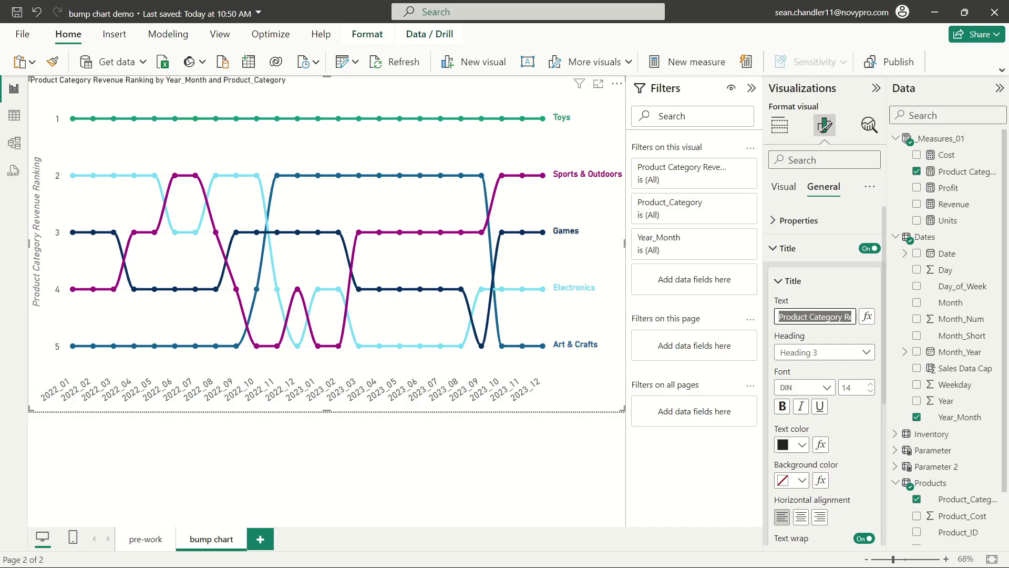
type("Change in")
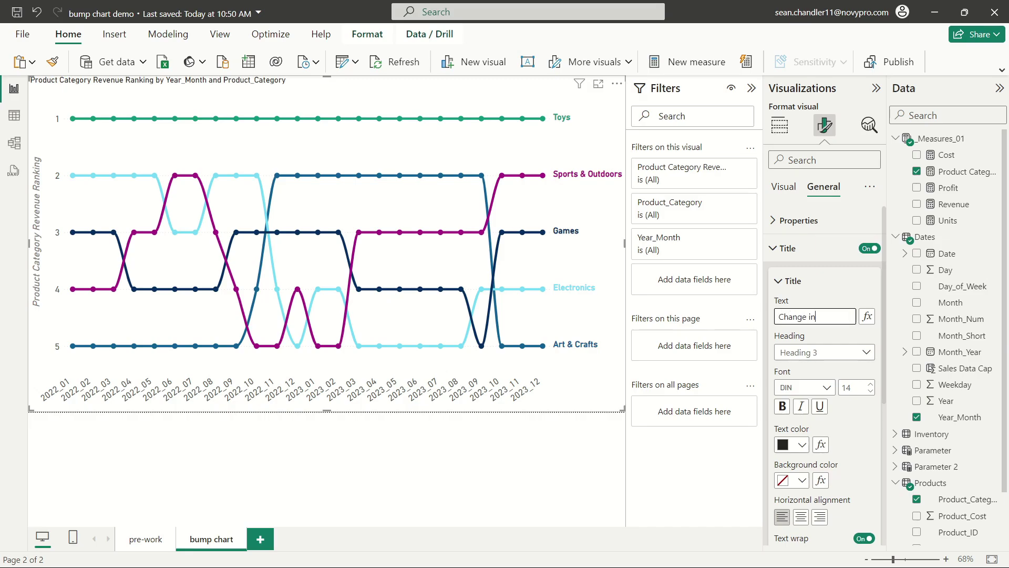
type(" Product Category Ranking Over")
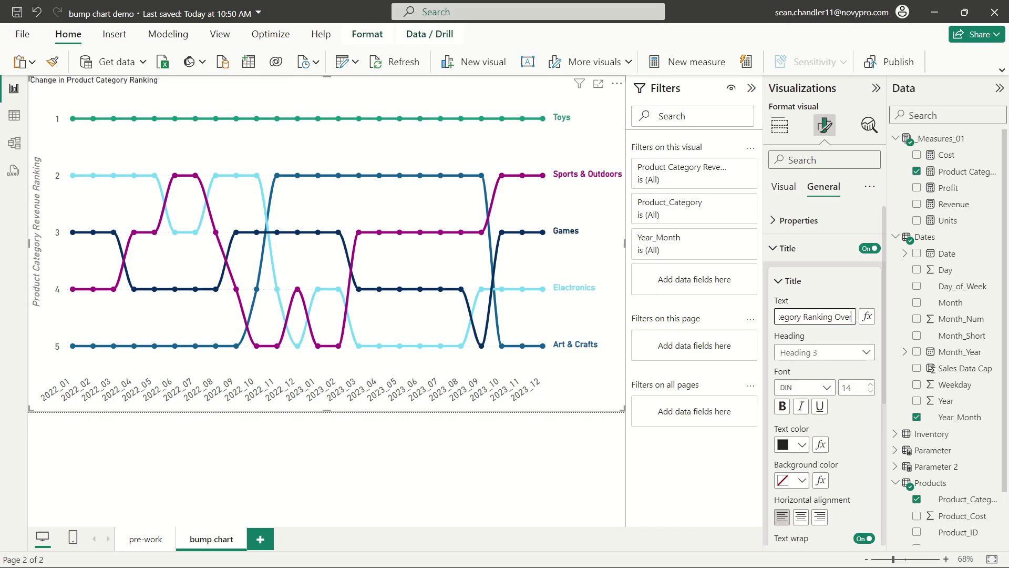
type(" Time Based on Revenue")
left_click(871, 384)
left_click(871, 384)
left_click(871, 385)
left_click(871, 384)
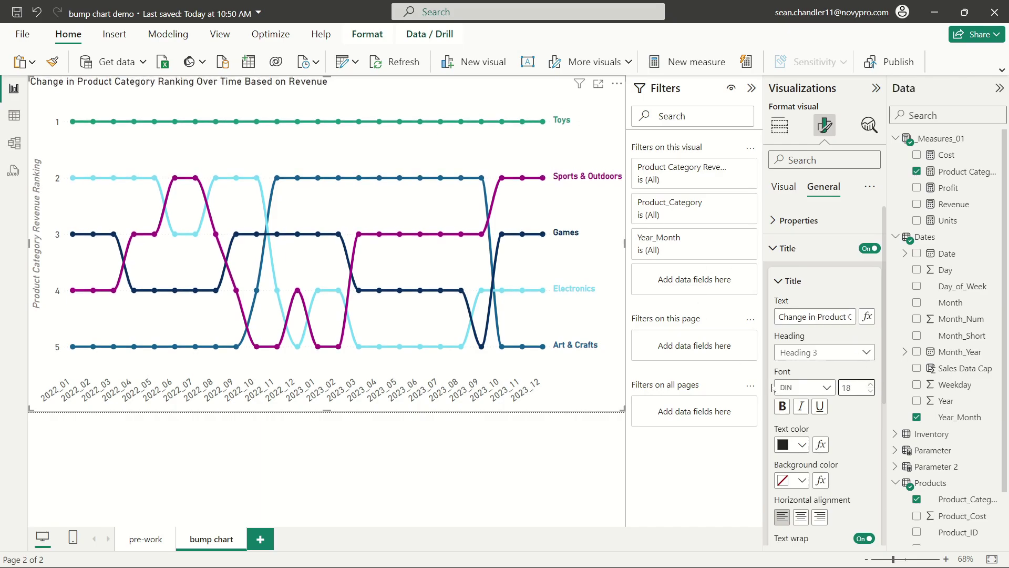
left_click(802, 408)
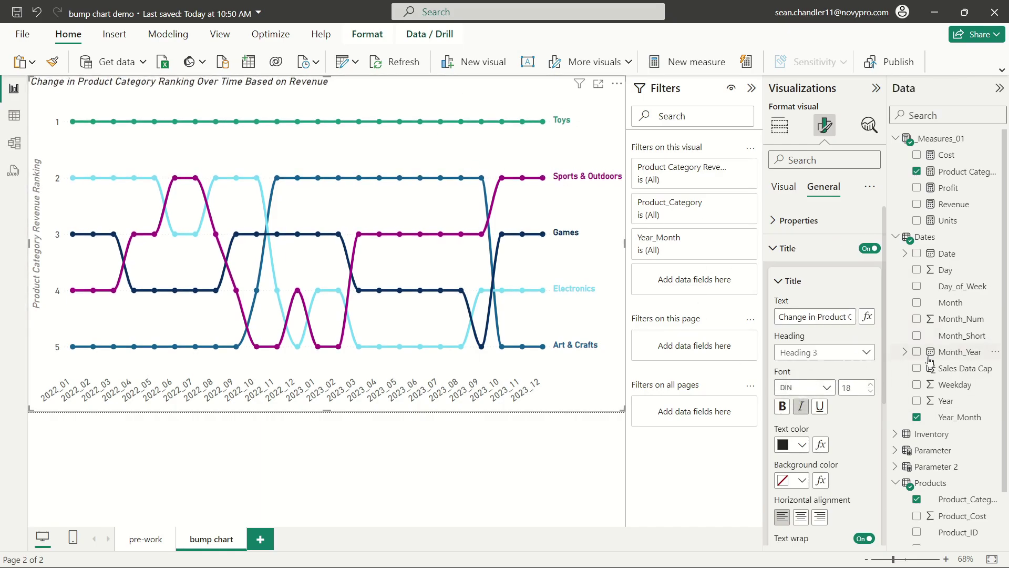
Turn on the subtitle in teal DIN font at size 15.
left_click(782, 281)
left_click(855, 314)
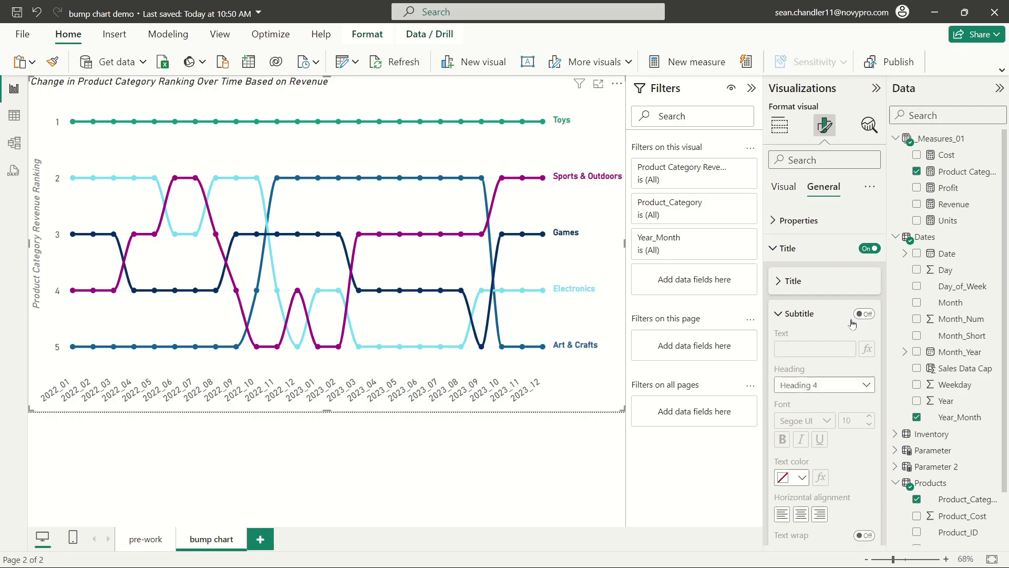
left_click(863, 314)
left_click_drag(852, 349, 778, 349)
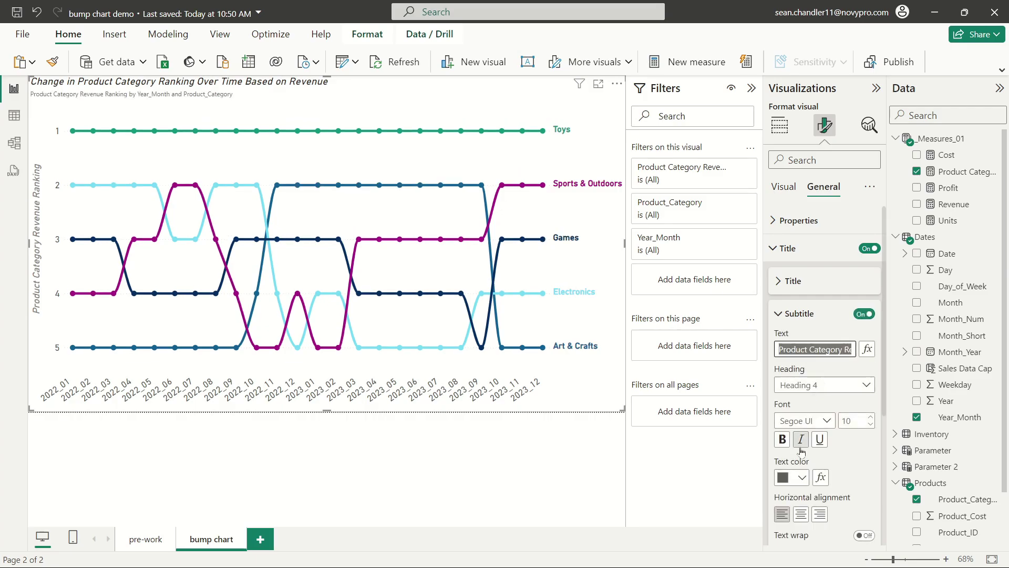
left_click(820, 421)
left_click(794, 226)
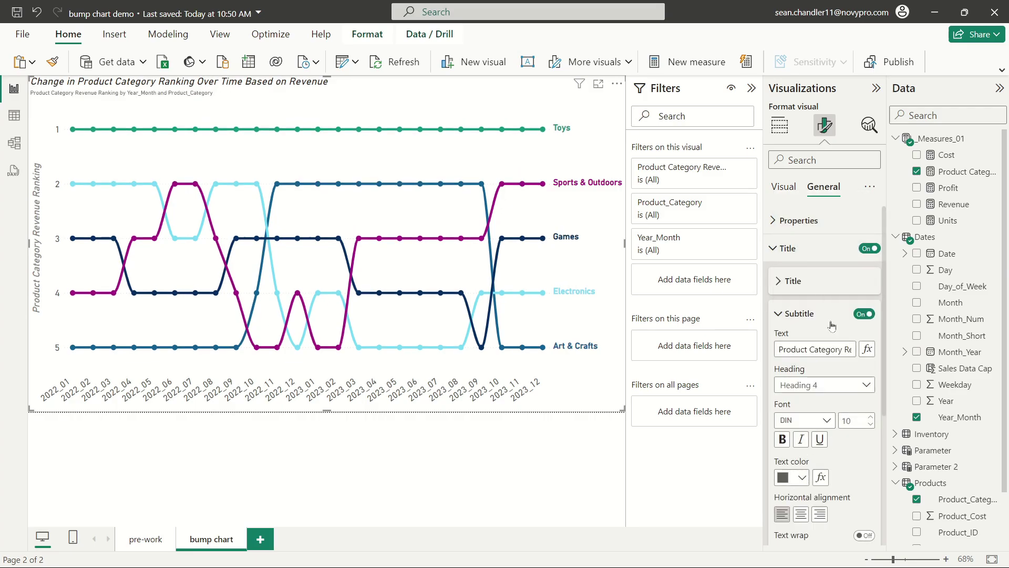
left_click(870, 417)
left_click(869, 417)
left_click(870, 416)
left_click(870, 417)
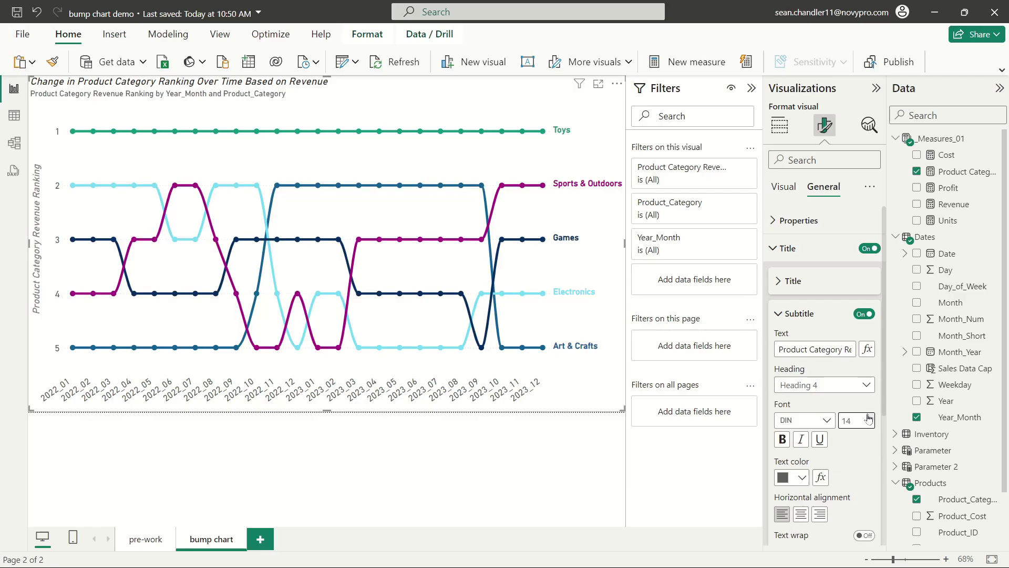
left_click(800, 477)
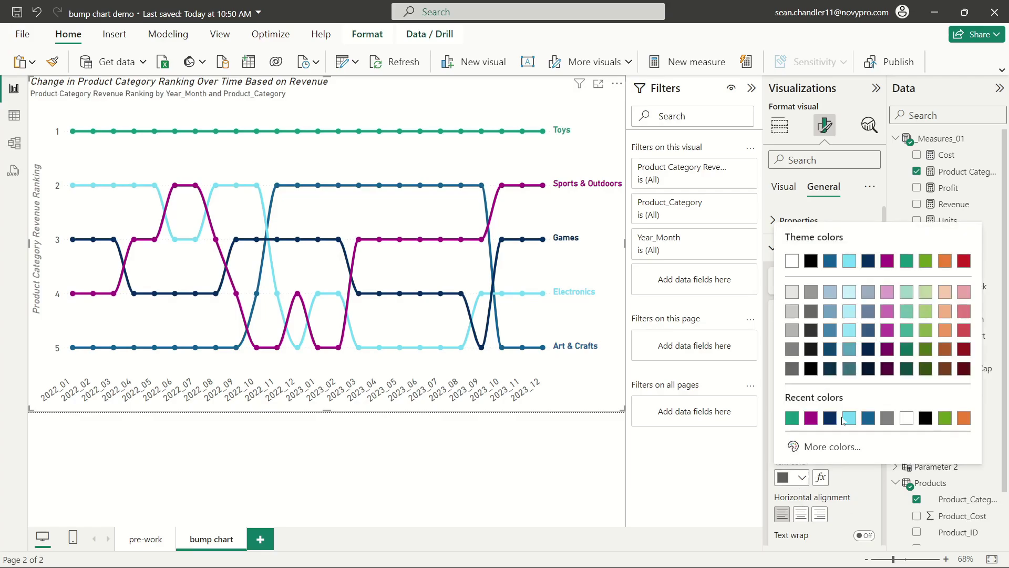
left_click(903, 267)
left_click(870, 417)
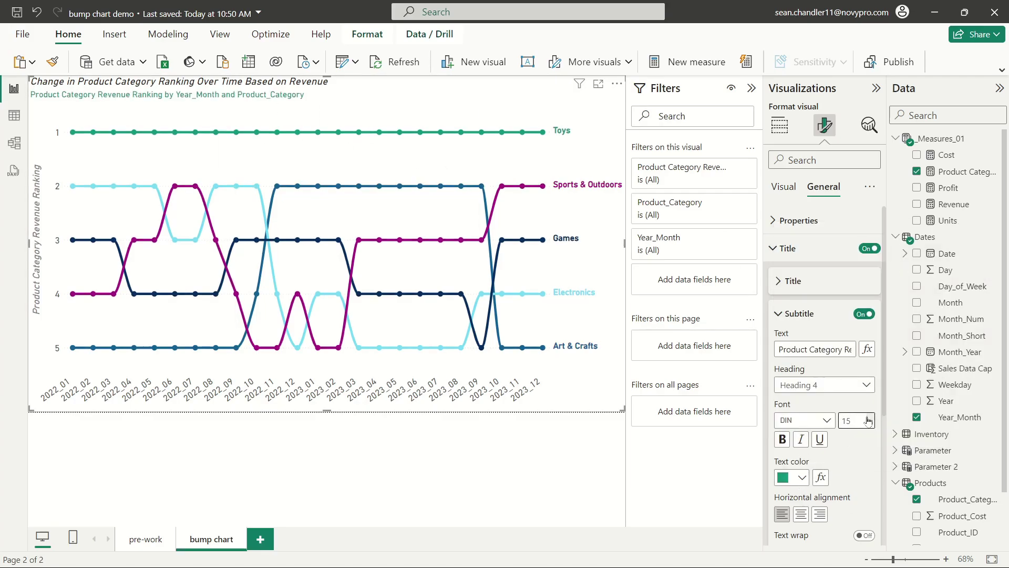
Enter the subtitle 'As you can see, Toys have #1 oroduct category, based on revenue, but Sports & Outdoors have made up consistent ground in 2023'.
triple_click(815, 349)
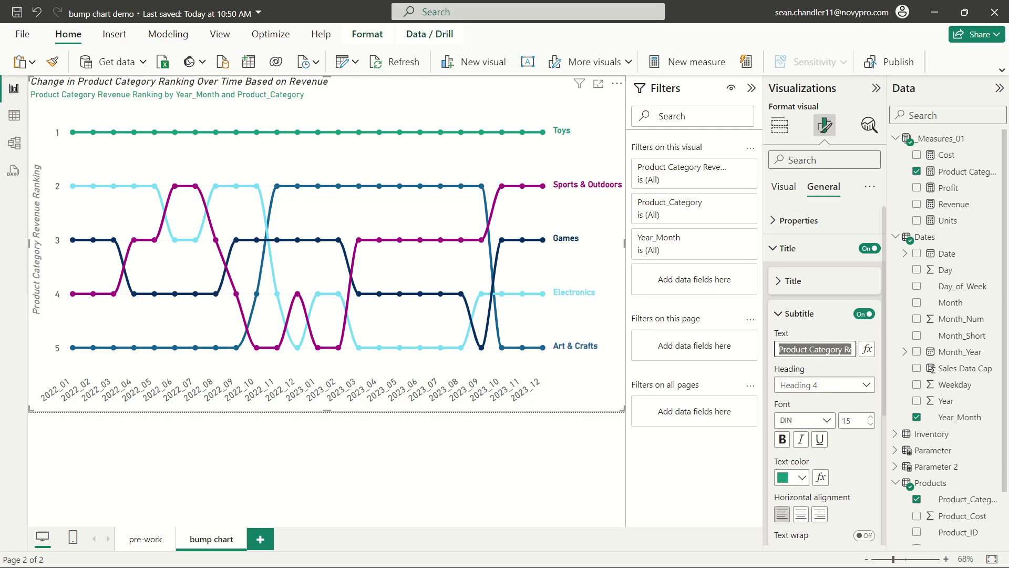
type("As you can see, ")
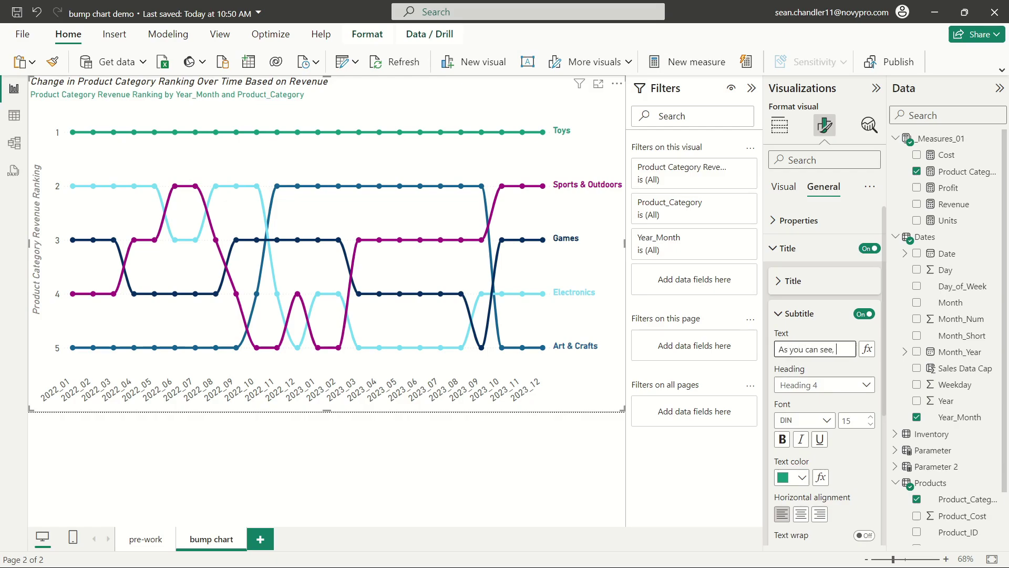
type("Toys have consistently been our #1 or")
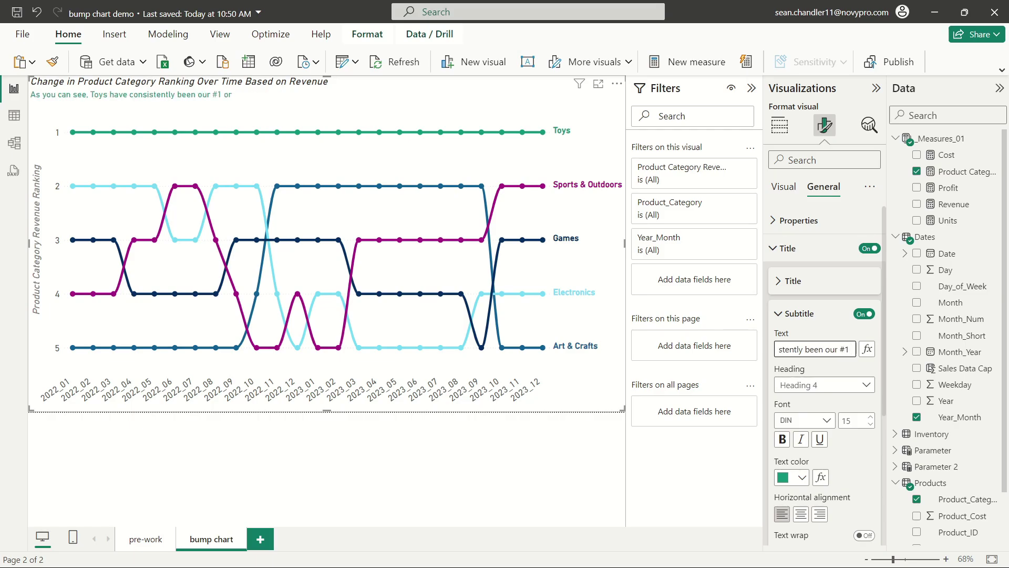
type("oduct category, based on revenue, but")
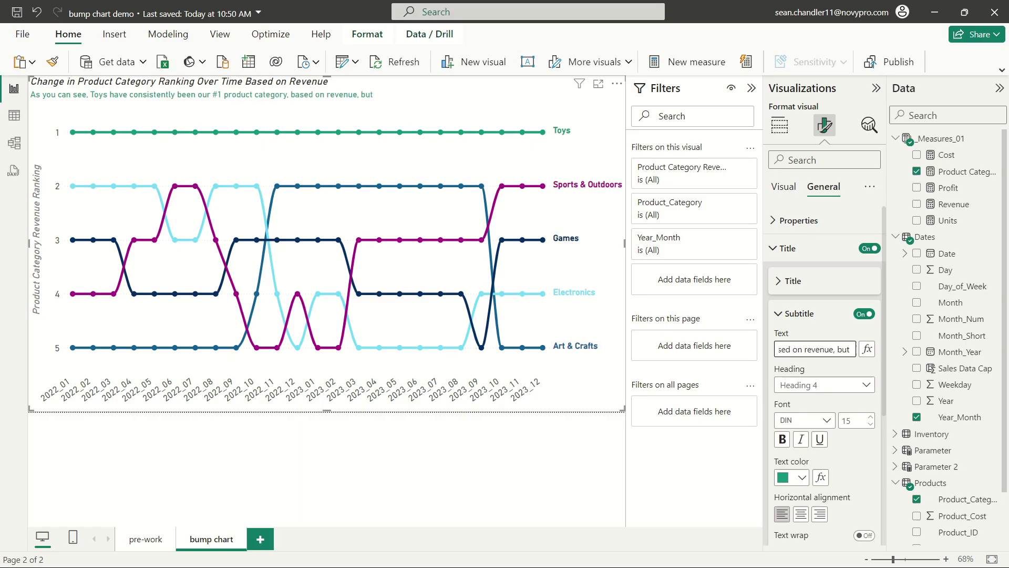
type("Sports & Outdoors have mad")
type("e up consist")
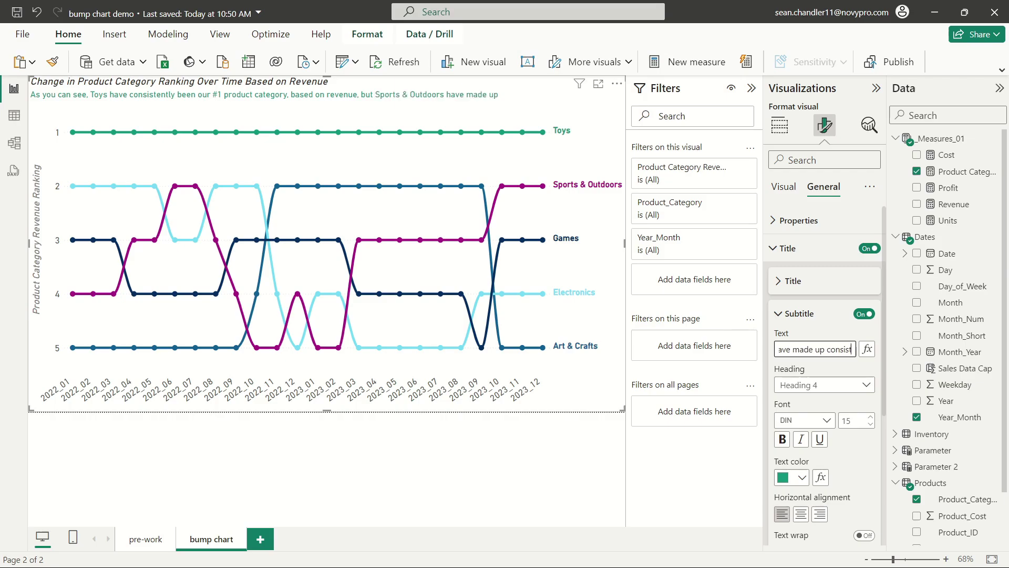
type("ent ground in 2023")
Click an empty spot on the report canvas to deselect the chart.
left_click(424, 420)
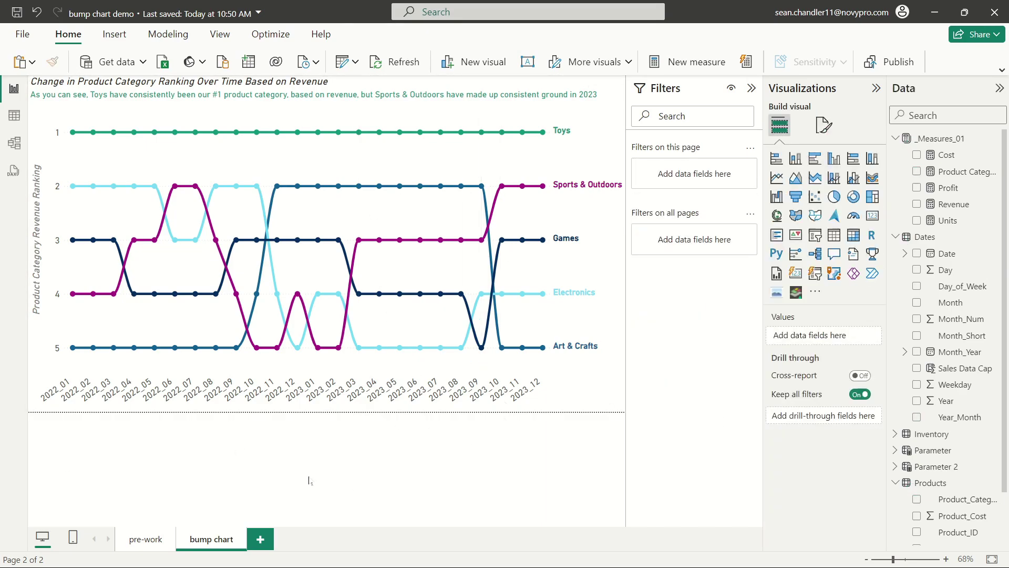